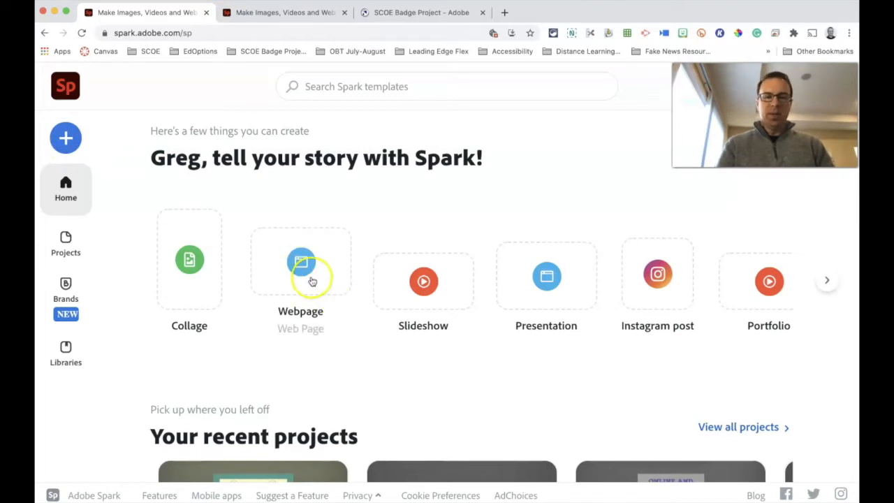
Create a new web page project and give it the title "Example".
left_click(76, 141)
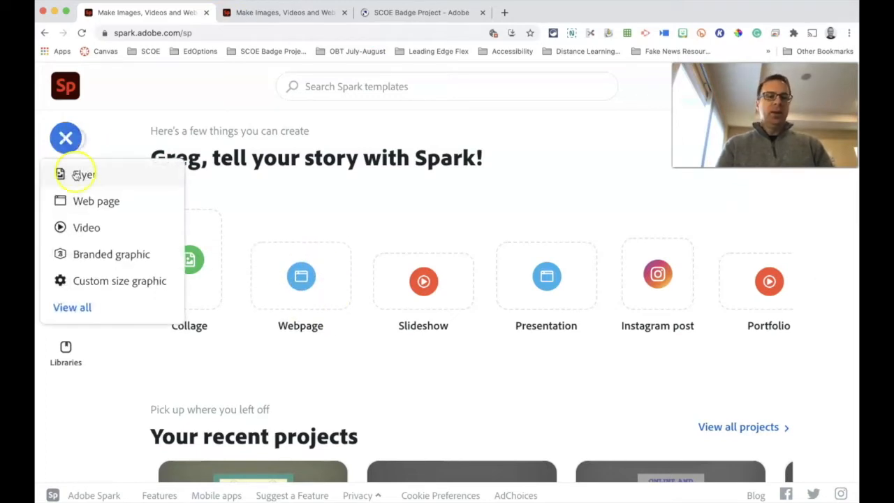
left_click(105, 204)
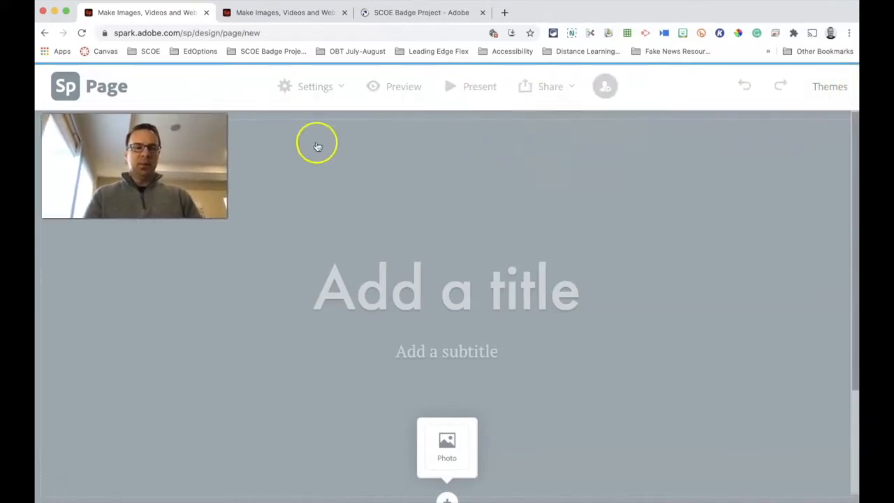
left_click(446, 303)
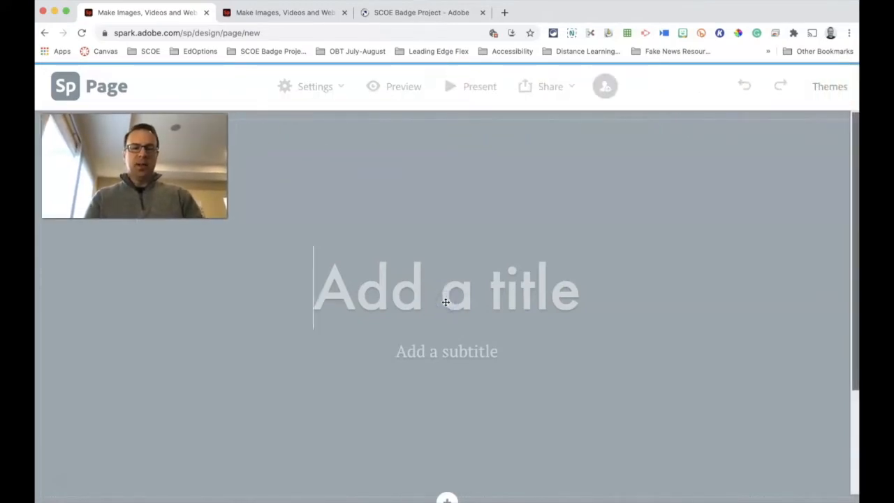
type("Example")
Set the page's subtitle to "Spark Page Demo".
left_click(477, 359)
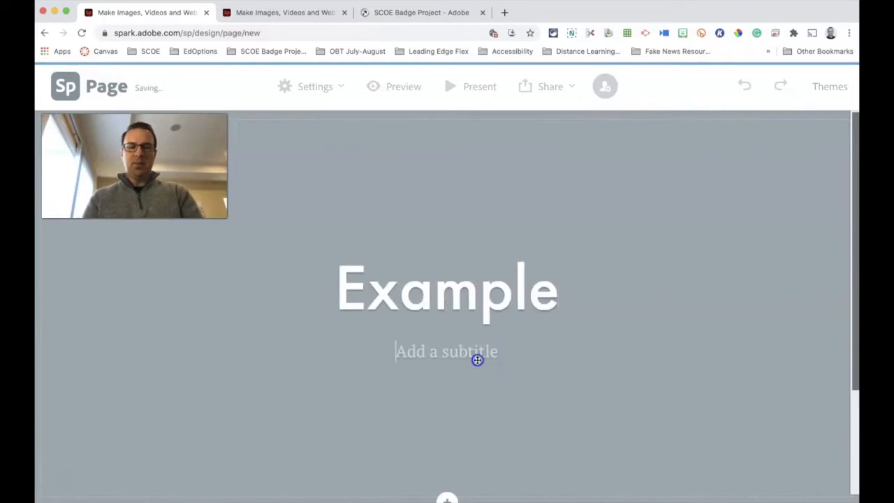
type("Spa")
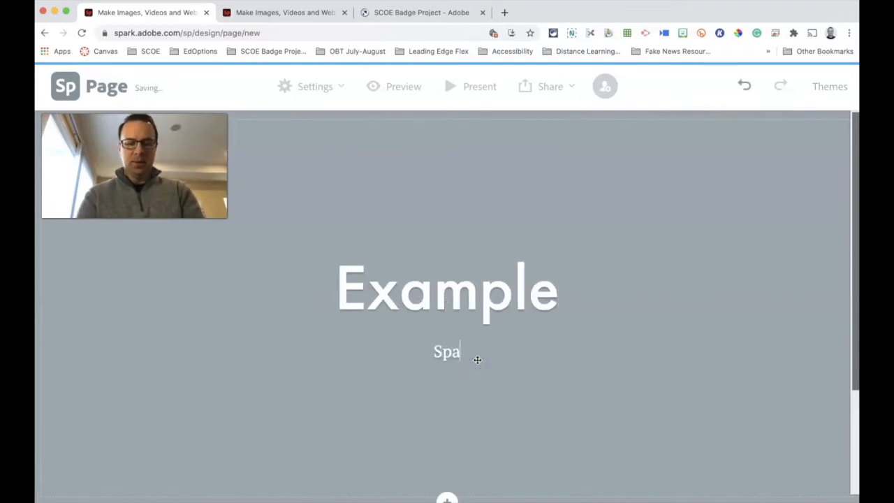
type("rk Page Demo")
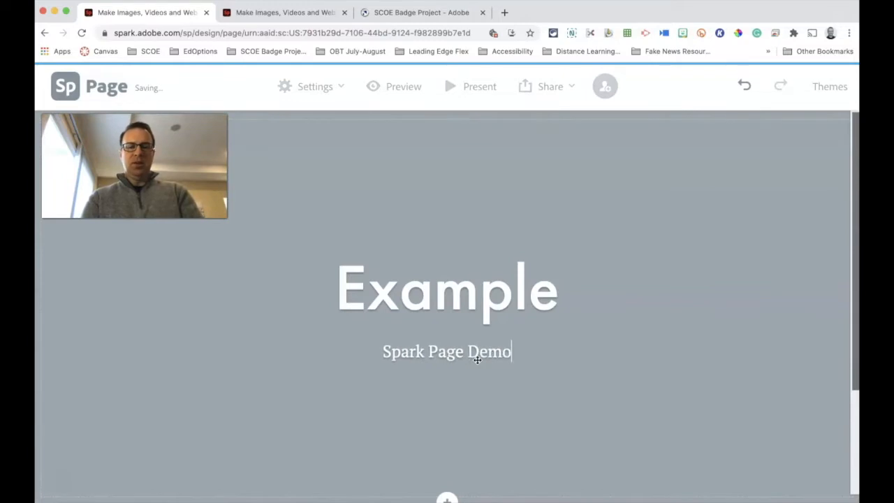
left_click(774, 339)
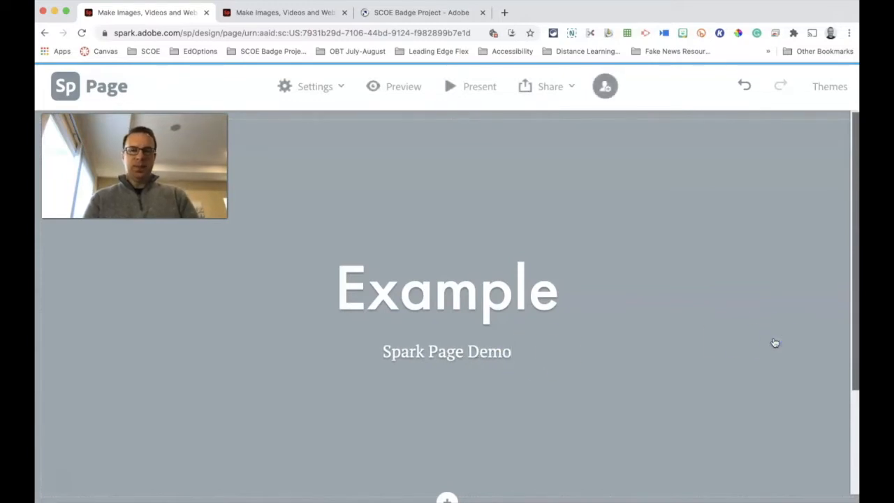
Look at the cover of the "Technology & Learning Resources" page and return to the new page.
left_click(482, 165)
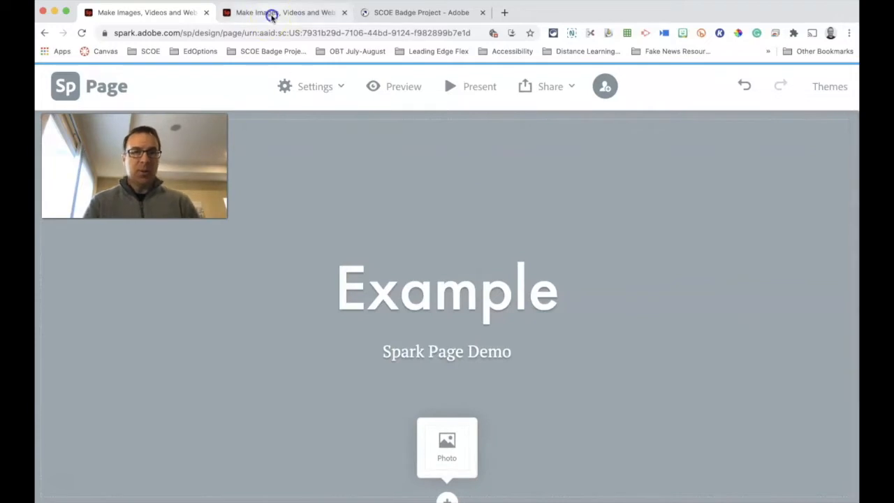
left_click(271, 15)
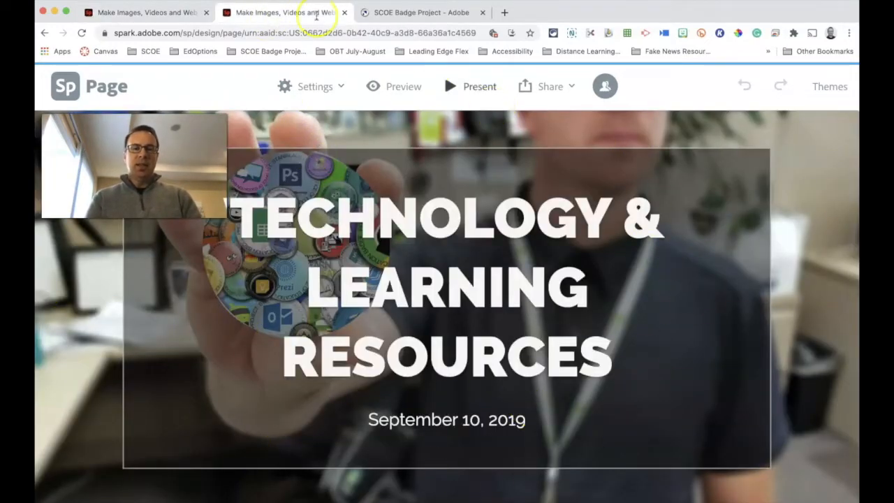
left_click(171, 14)
left_click(380, 203)
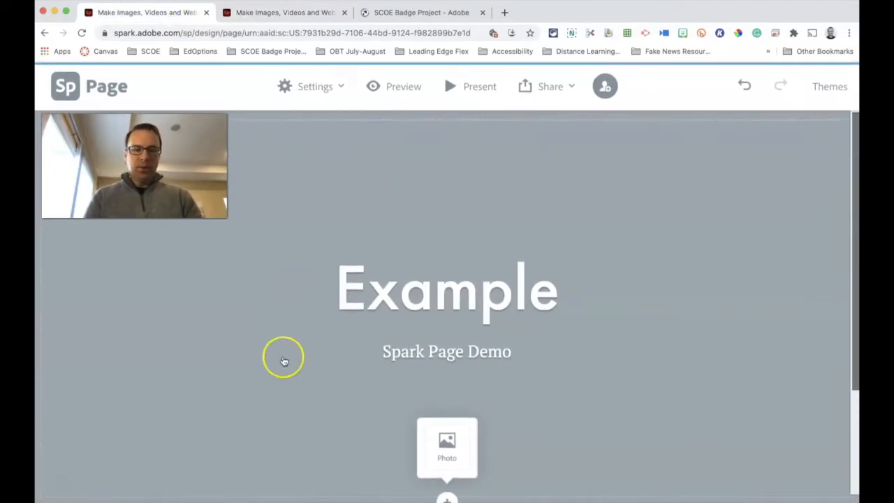
Search the free photos for "Baseball" to find a background for the title section.
left_click(450, 452)
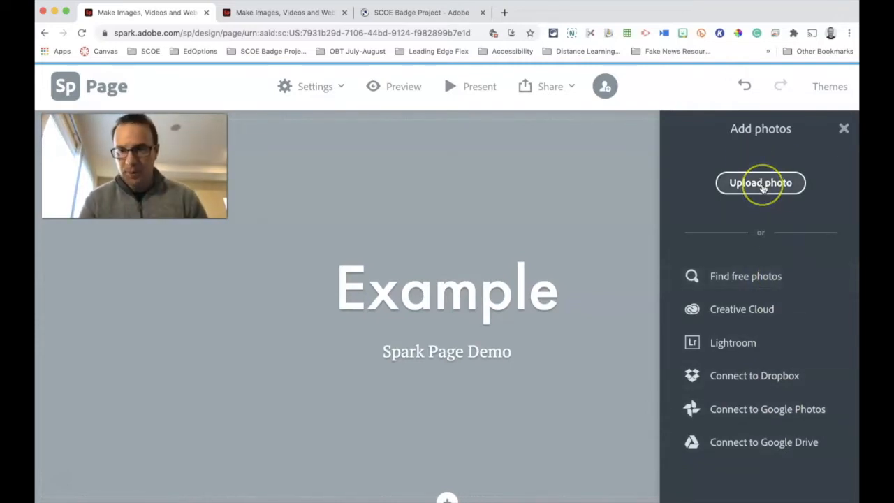
left_click(307, 13)
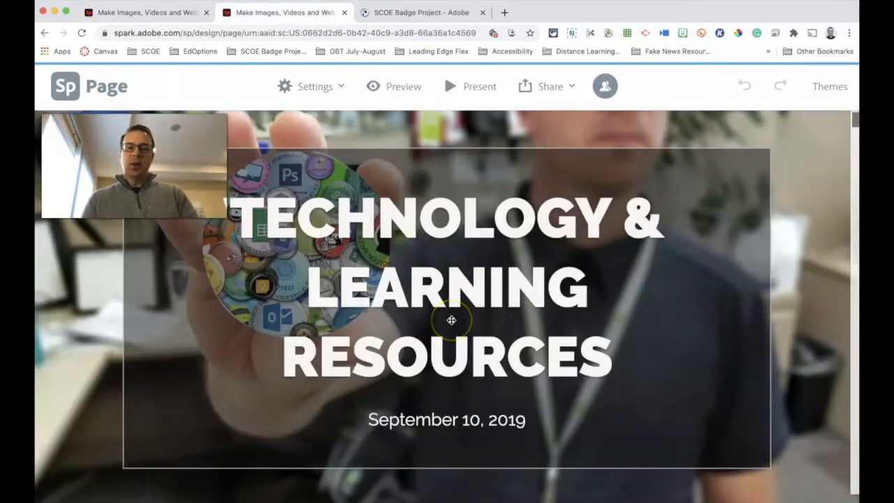
left_click(143, 20)
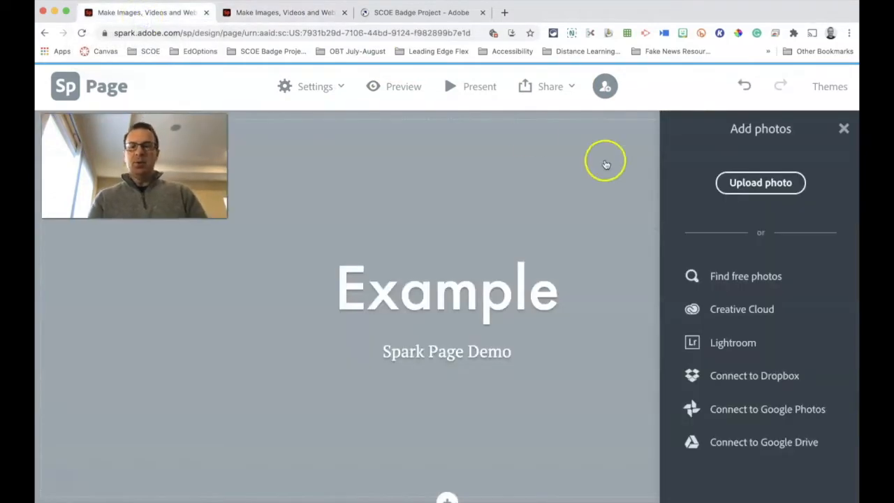
left_click(767, 272)
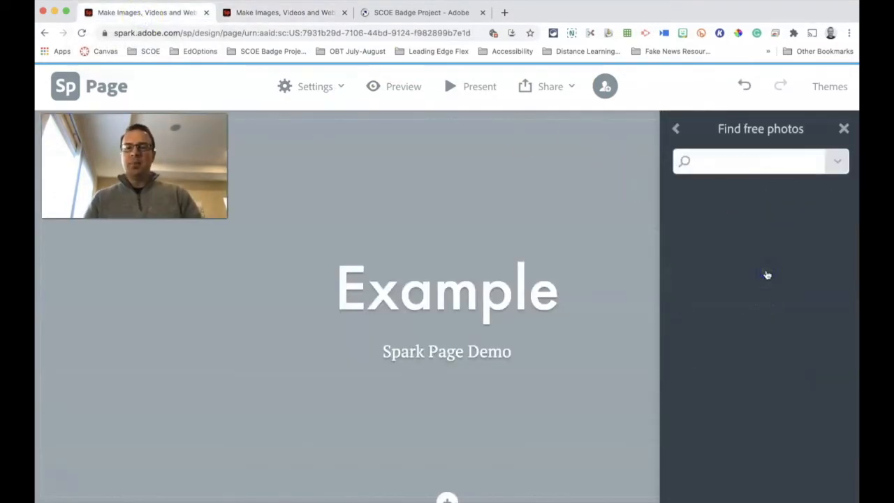
left_click(752, 162)
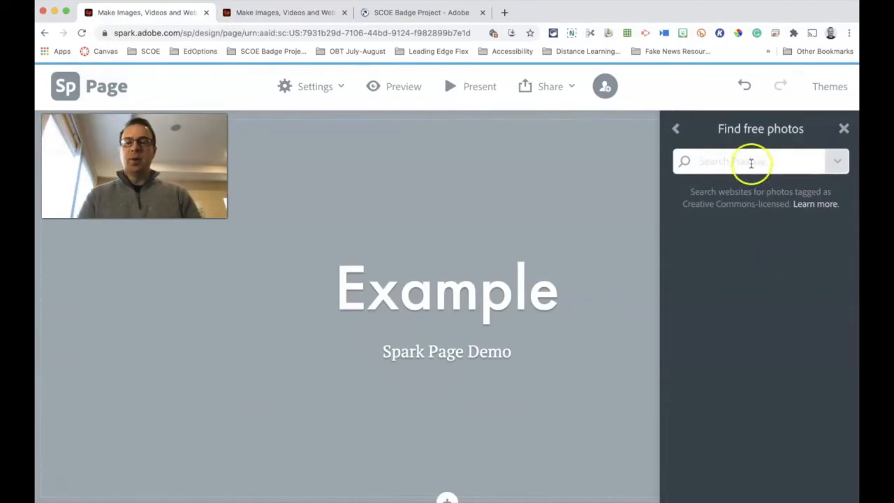
left_click(768, 166)
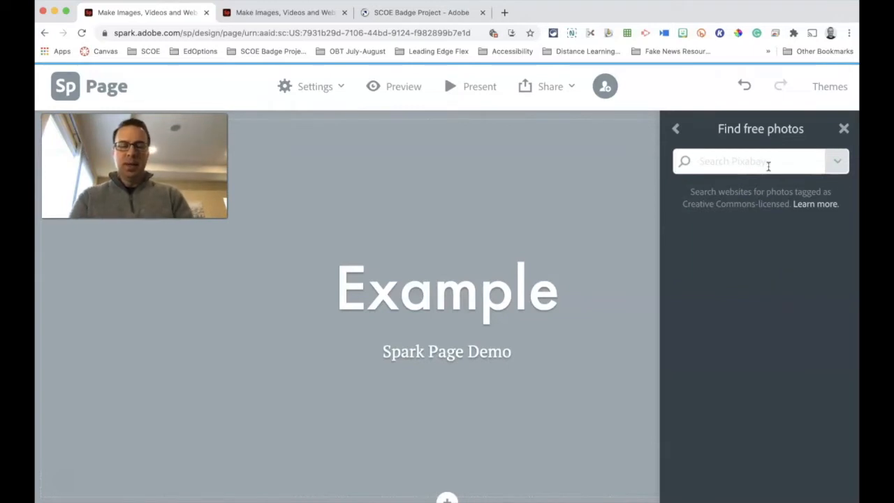
type("Baseball")
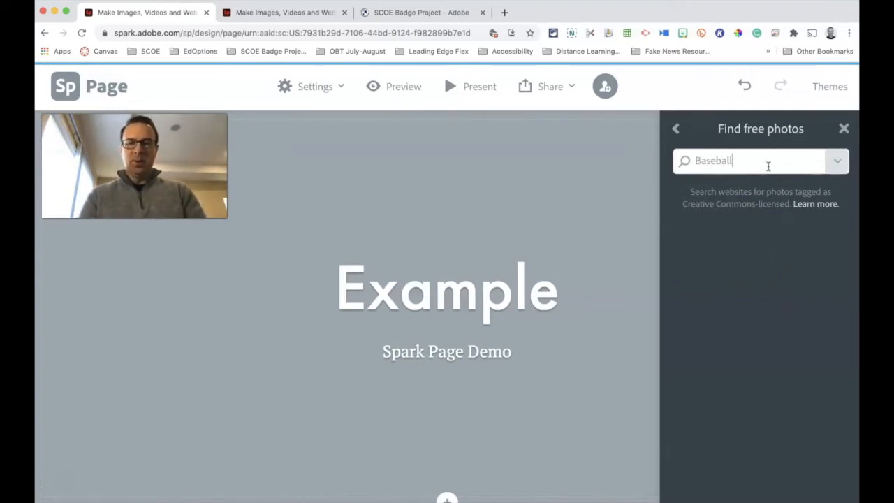
key("Return")
Add the photo of a baseball in a brown glove on grass as the cover background.
scroll(826, 299, "down", 2)
scroll(826, 300, "down", 1)
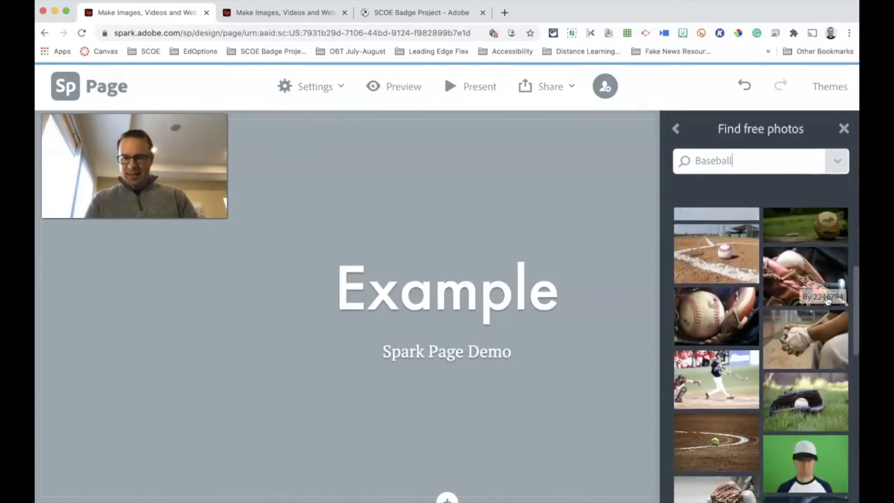
scroll(792, 339, "down", 5)
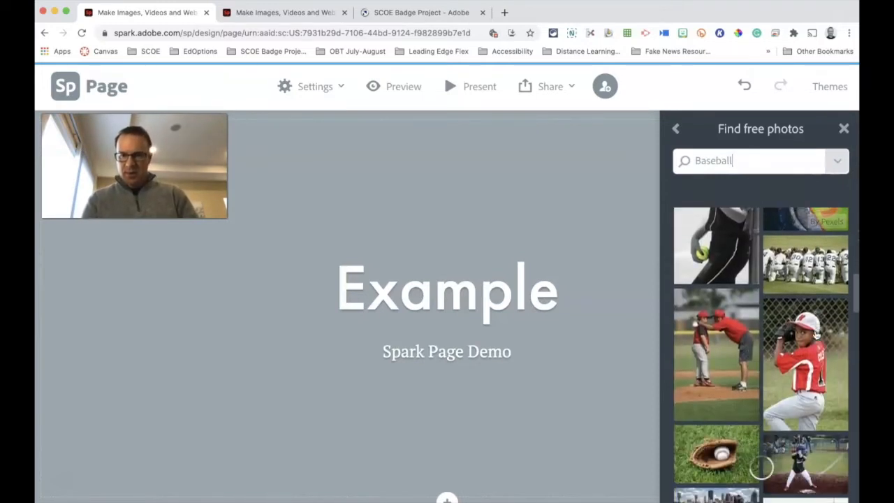
scroll(761, 466, "down", 2)
left_click(745, 328)
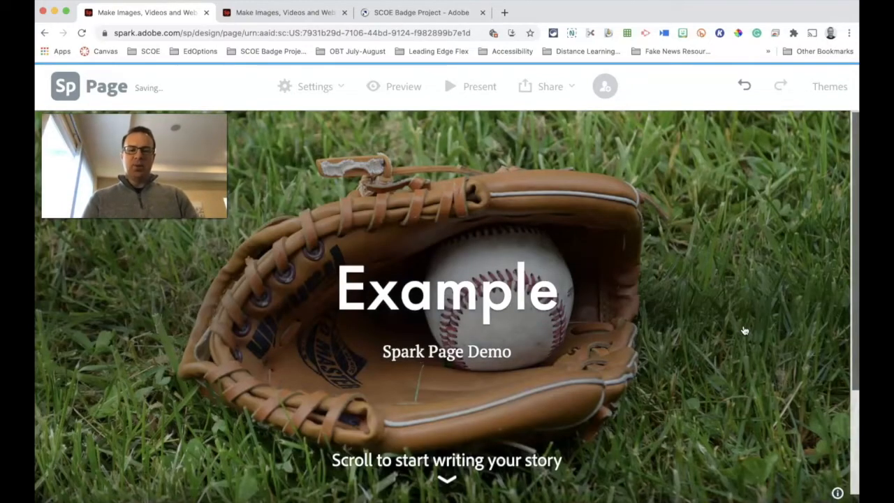
Preview the page to examine how the cover looks and scrolls, and close the preview.
scroll(745, 330, "down", 3)
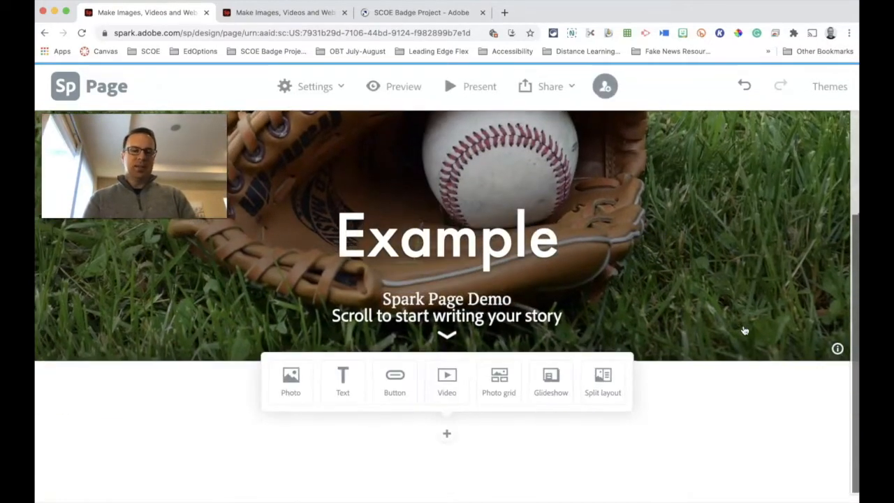
scroll(745, 330, "up", 3)
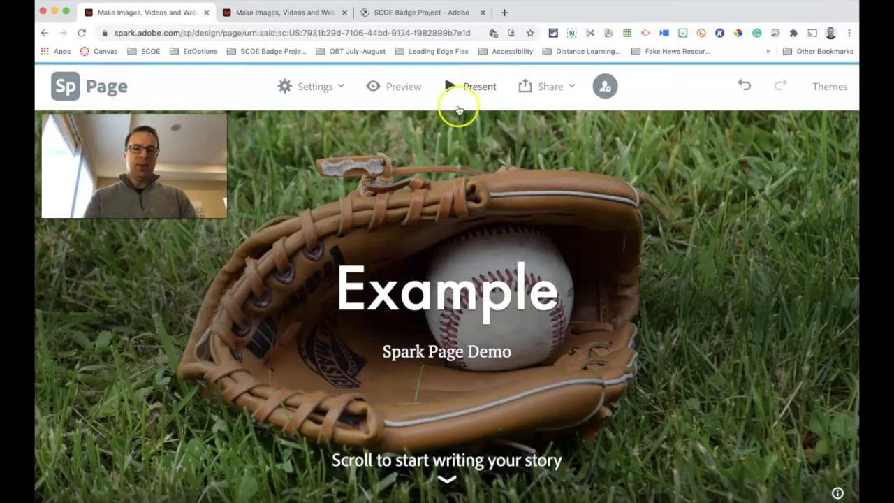
left_click(393, 89)
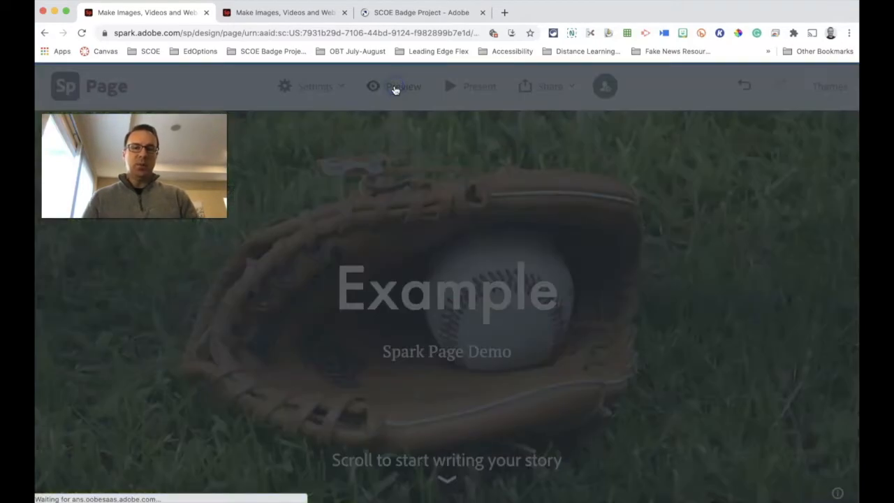
scroll(741, 183, "down", 3)
scroll(740, 183, "down", 3)
scroll(740, 183, "up", 5)
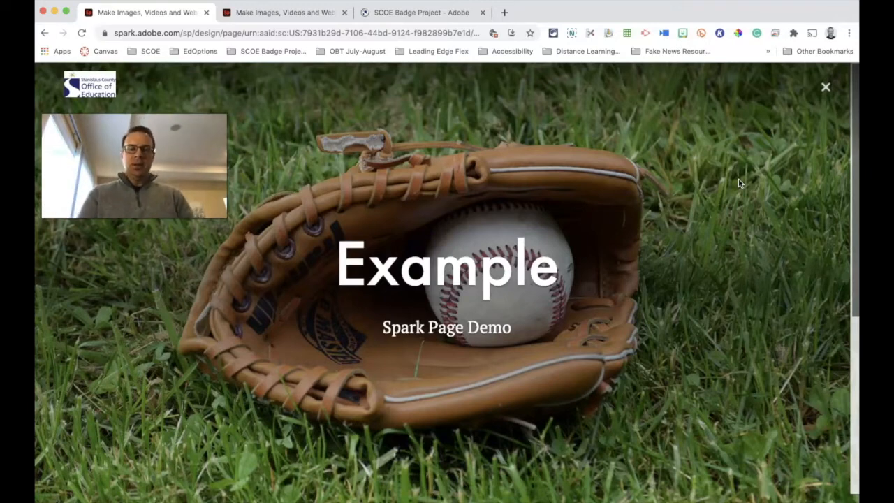
left_click(822, 87)
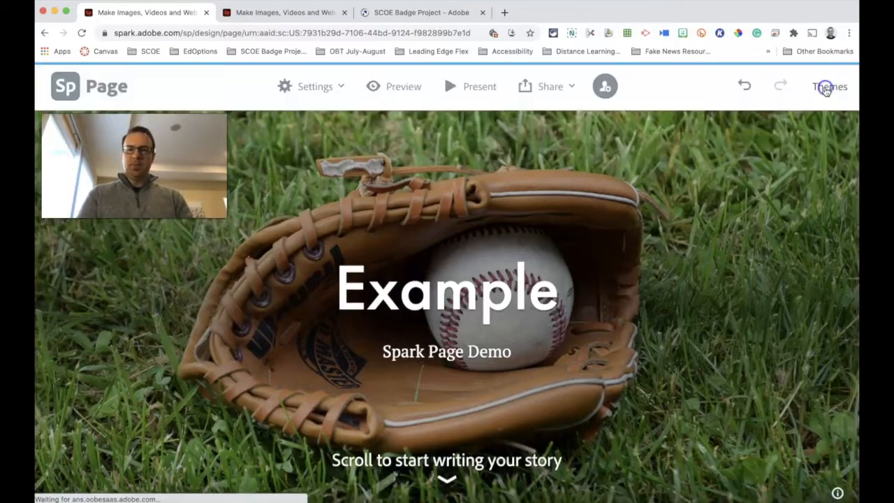
Set the cover photo's focal point on the upper-left part of the baseball and save it.
scroll(771, 252, "down", 3)
scroll(738, 247, "up", 3)
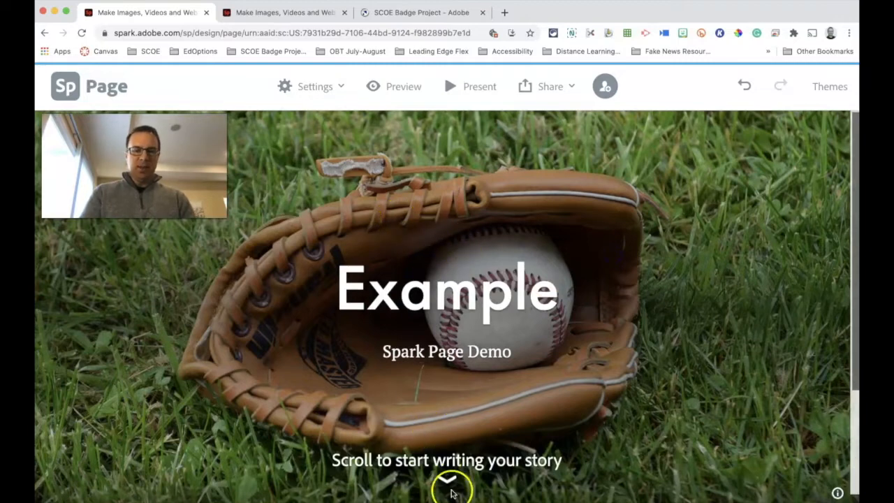
left_click(436, 401)
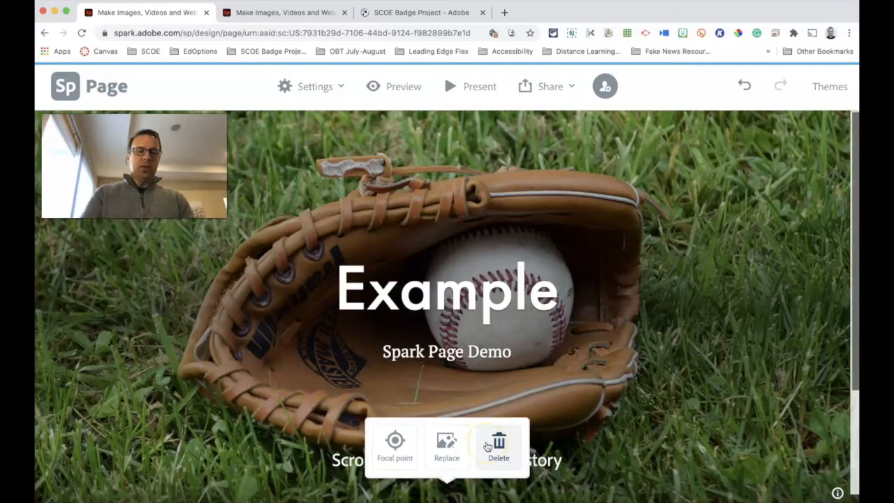
left_click(396, 447)
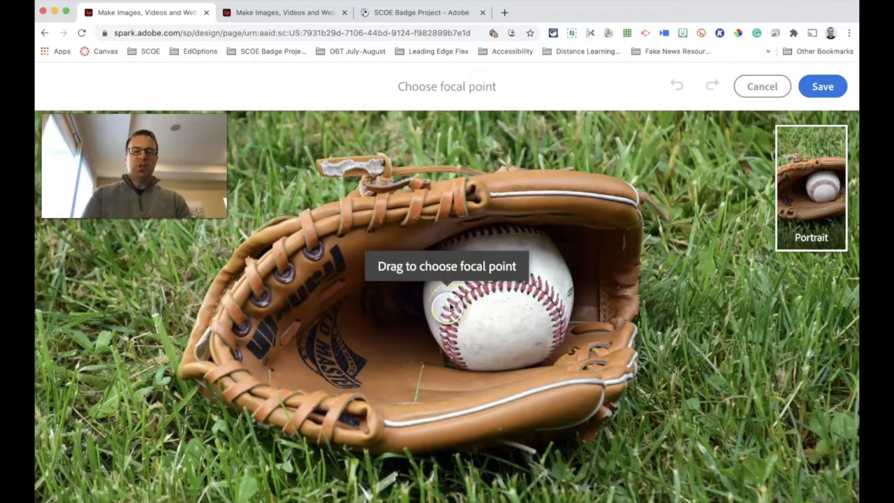
mouse_move(450, 307)
left_mouse_down()
mouse_move(371, 265)
mouse_move(224, 209)
left_mouse_up()
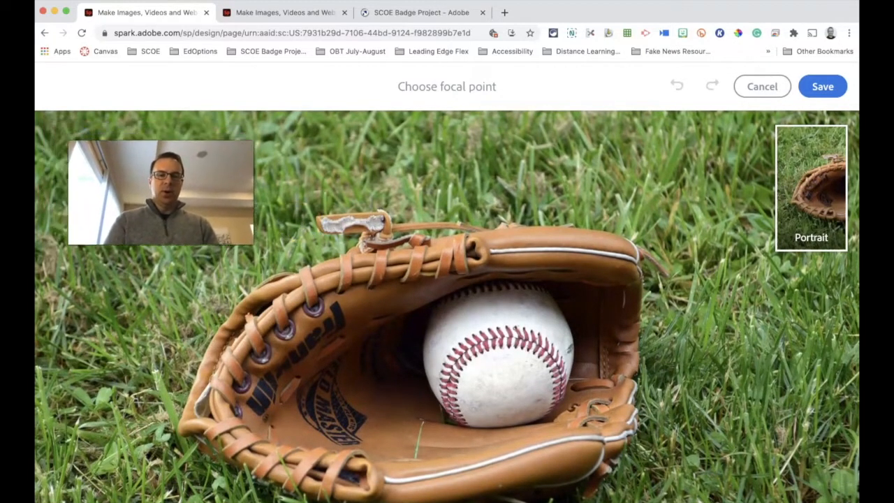
mouse_move(175, 160)
left_mouse_down()
mouse_move(474, 337)
mouse_move(442, 297)
left_mouse_up()
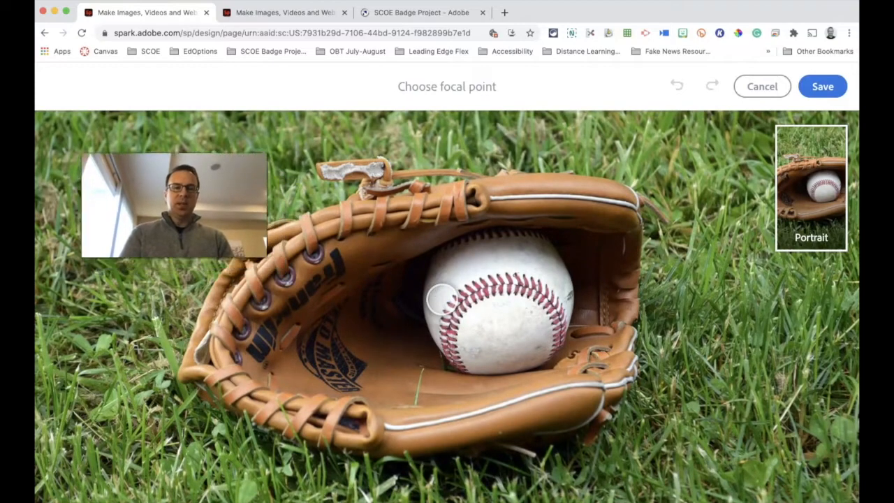
left_click(821, 85)
Open a new embedded video block below the title section, examine which link sources it accepts, and cancel it.
scroll(700, 306, "down", 3)
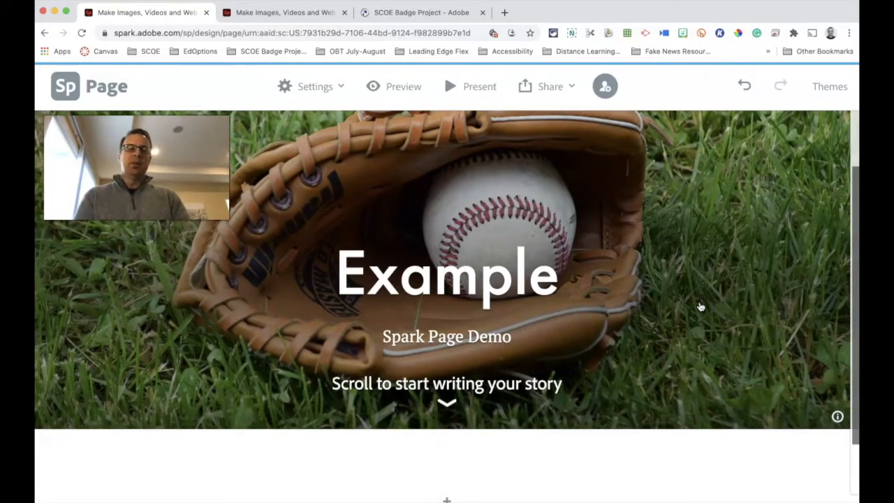
scroll(701, 306, "down", 2)
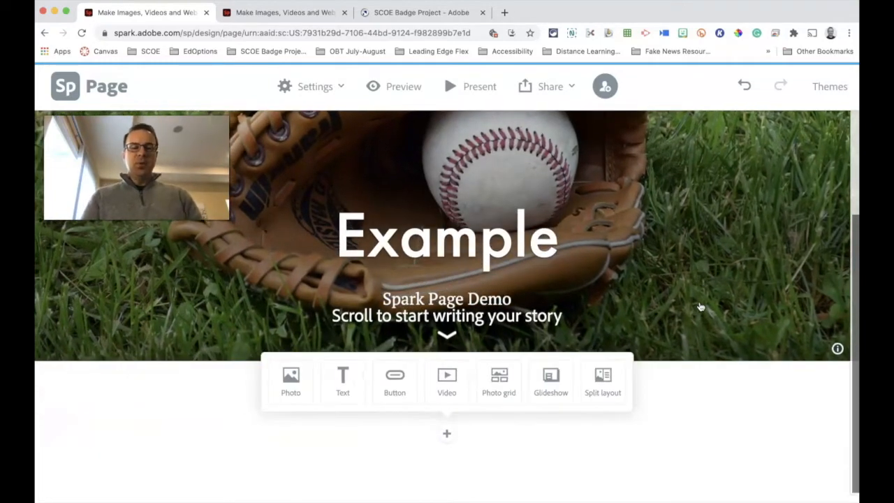
left_click(342, 389)
left_click(397, 390)
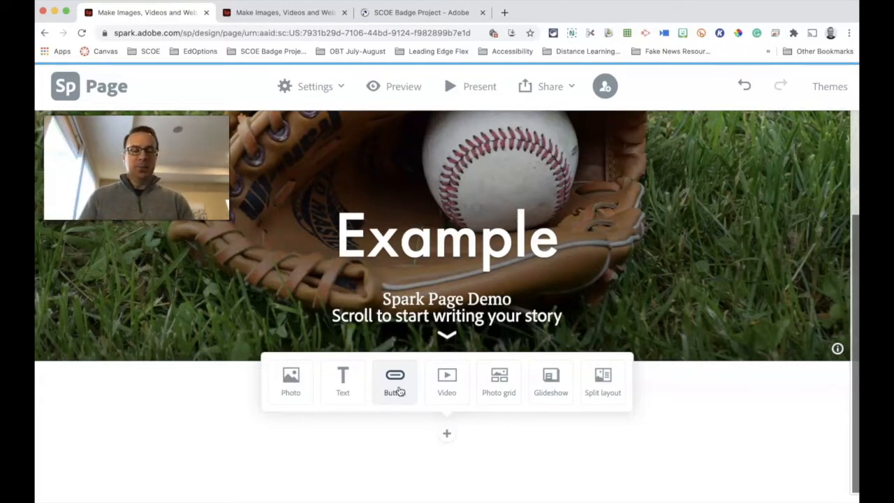
left_click(447, 380)
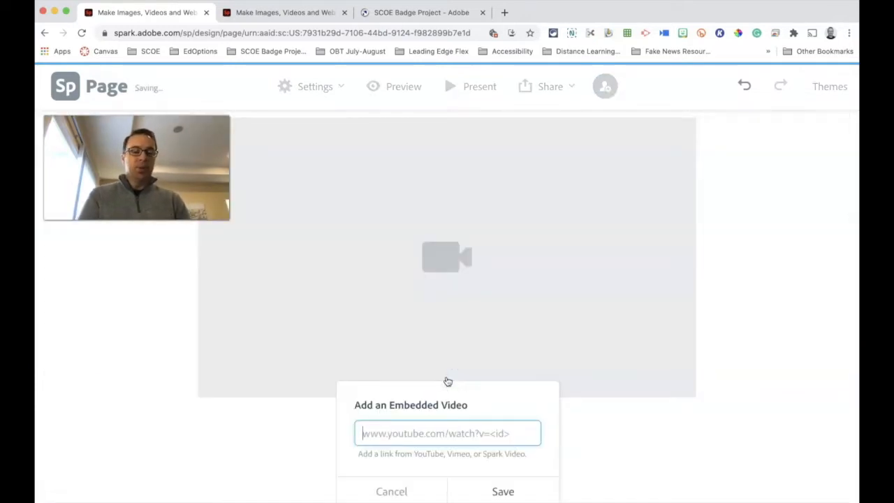
left_click(436, 435)
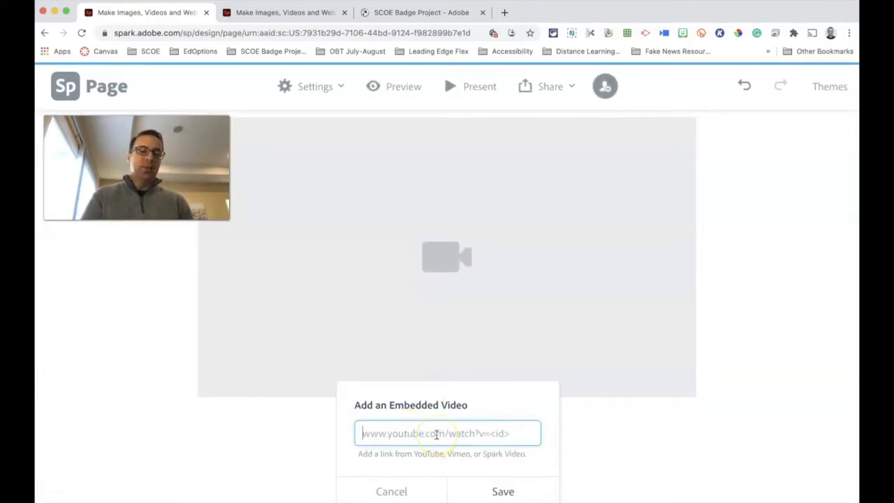
scroll(440, 451, "up", 5)
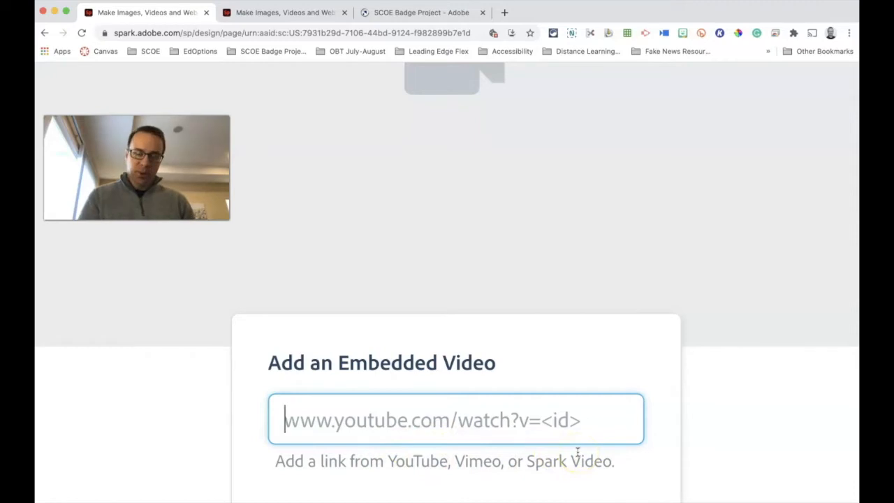
scroll(578, 452, "down", 5)
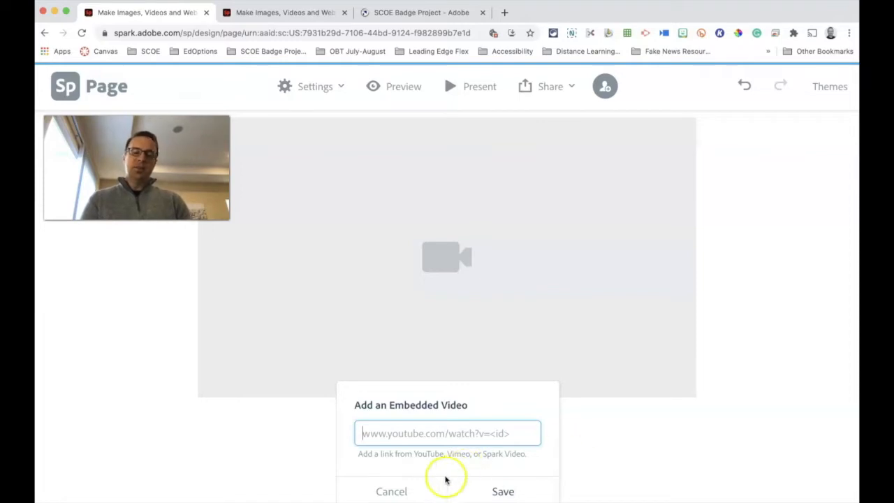
left_click(409, 489)
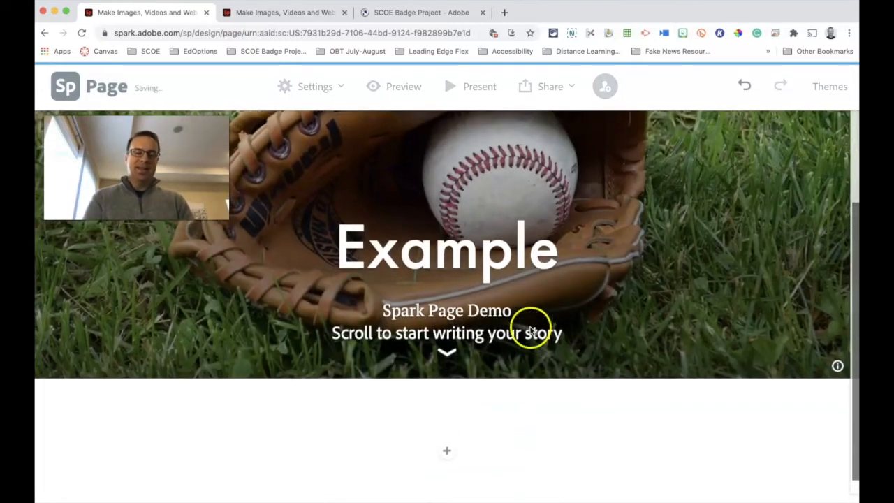
left_click(446, 450)
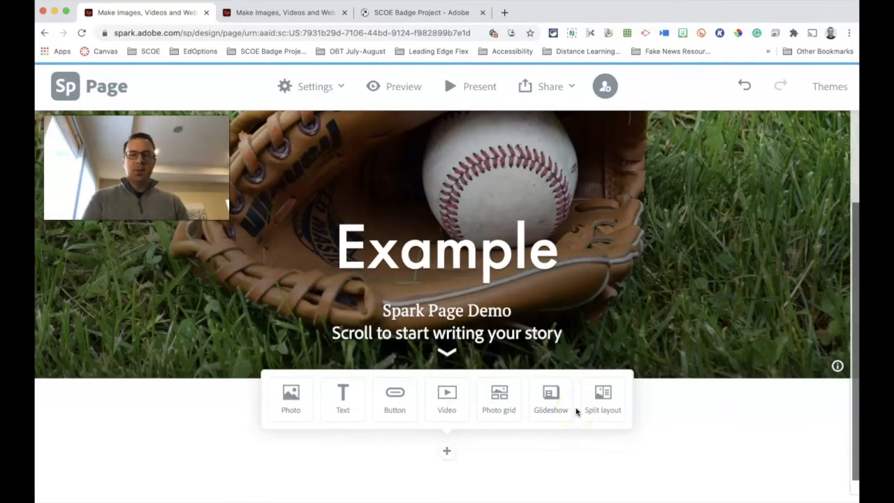
left_click(393, 412)
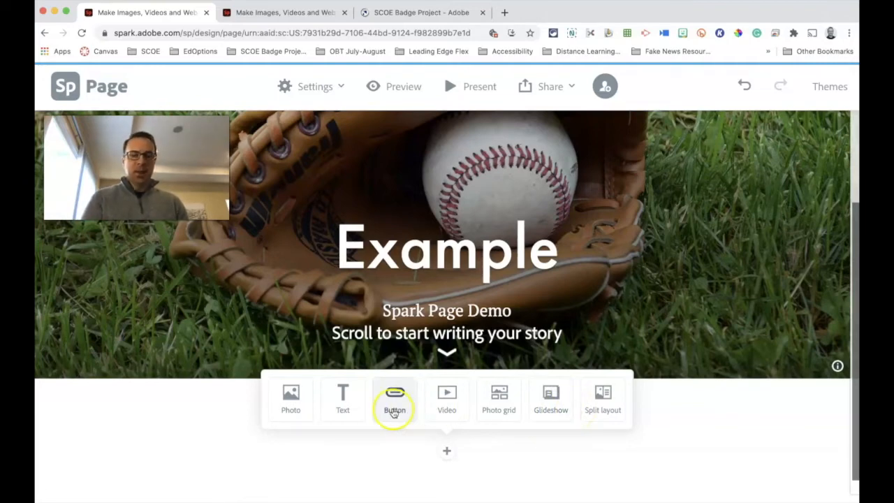
left_click(296, 405)
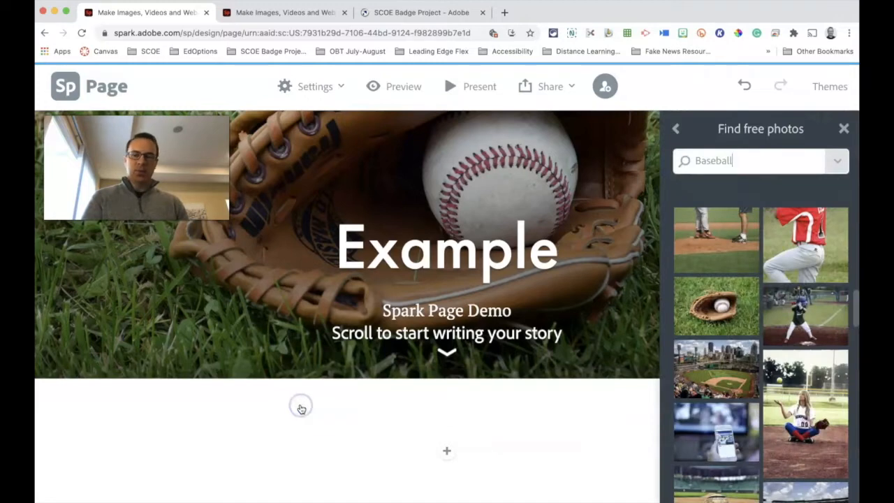
double_click(724, 155)
key("BackSpace")
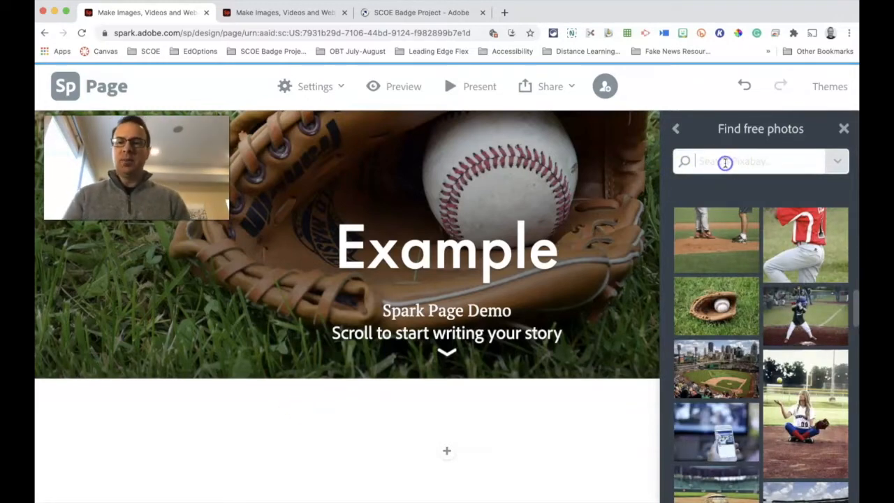
left_click(844, 129)
Add a photo block below the title section by uploading 2041837.png from the Desktop folder.
left_click(450, 445)
left_click(291, 395)
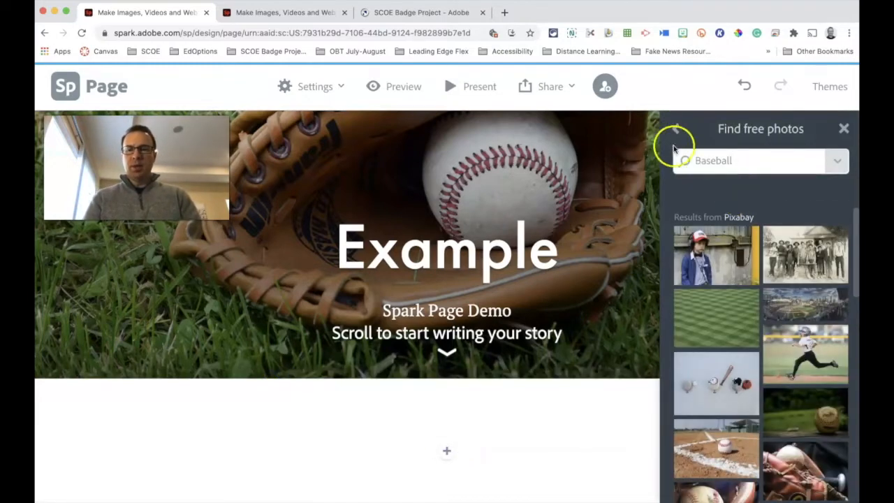
left_click(674, 128)
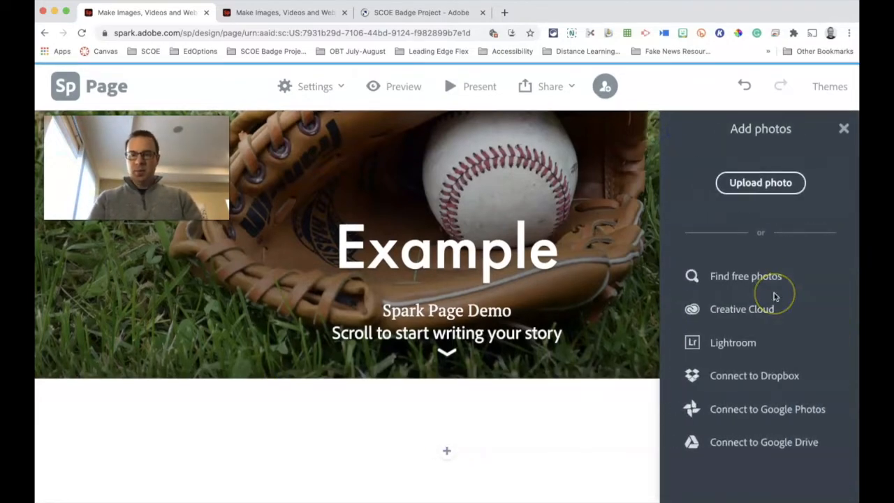
left_click(764, 182)
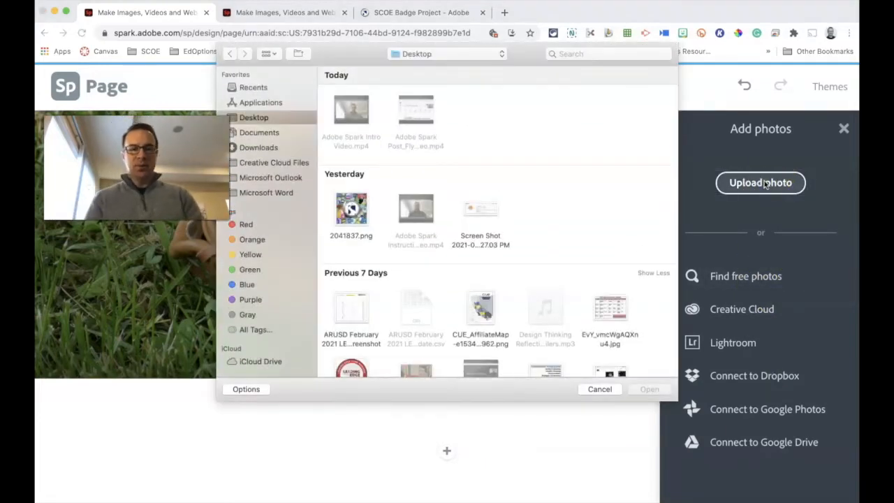
left_click(771, 186)
left_click(350, 209)
left_click(641, 389)
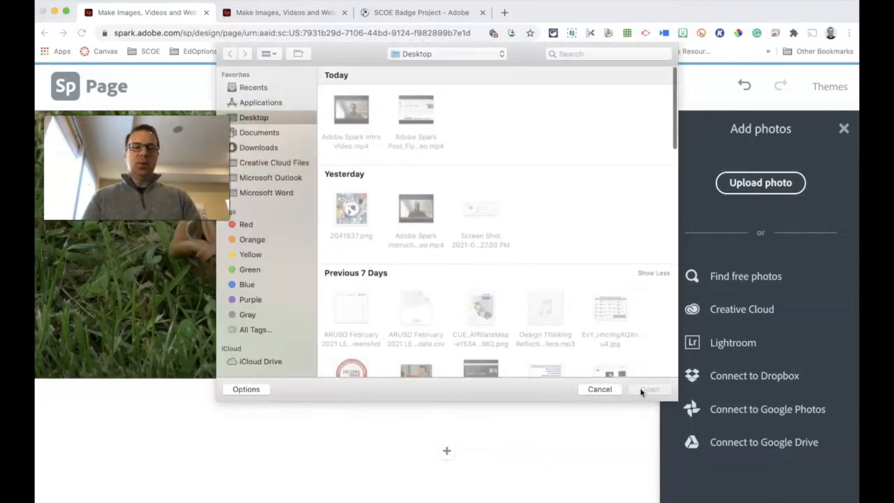
left_click(641, 390)
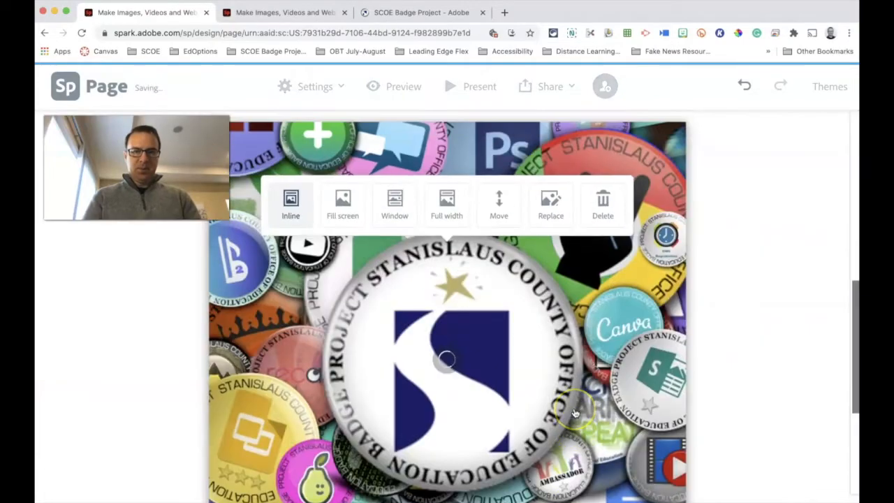
Examine how the uploaded badge photo sits on the page beneath the title section.
scroll(575, 413, "down", 4)
scroll(575, 414, "up", 10)
scroll(574, 413, "down", 2)
scroll(574, 413, "up", 2)
scroll(574, 413, "down", 8)
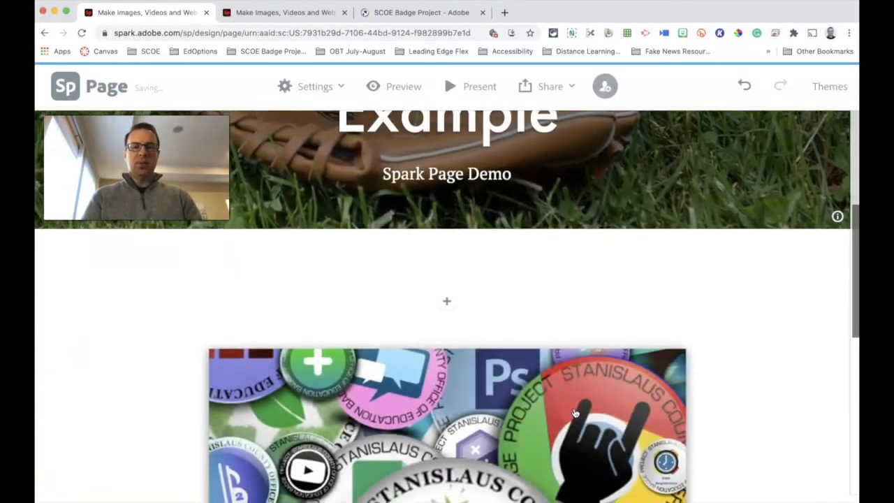
scroll(575, 413, "down", 5)
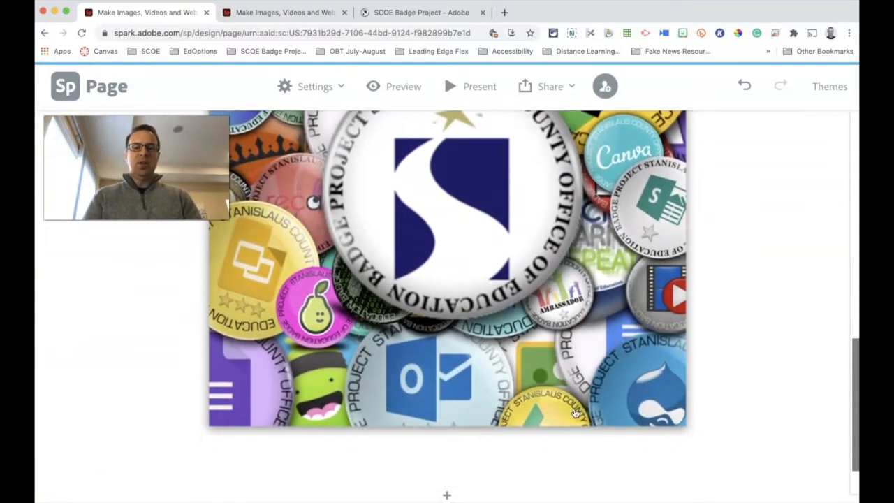
scroll(546, 363, "up", 4)
Try the Fill screen layout on the badge photo, and return it to Inline.
left_click(477, 332)
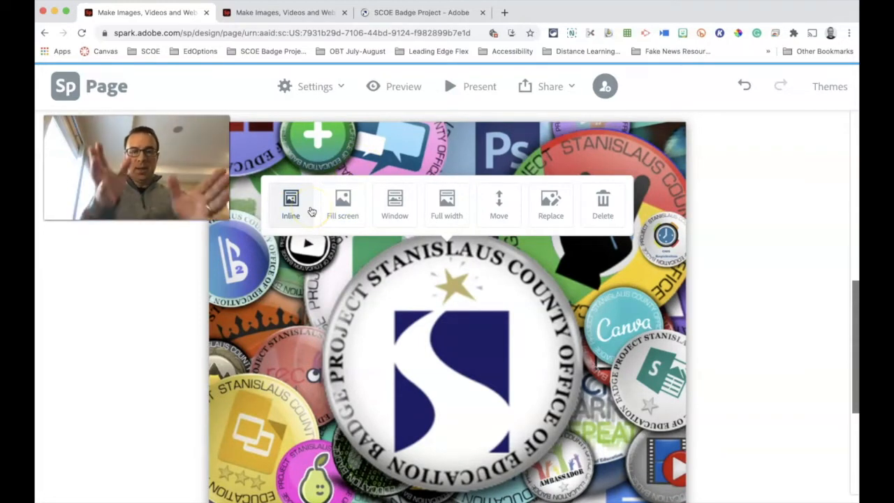
left_click(341, 202)
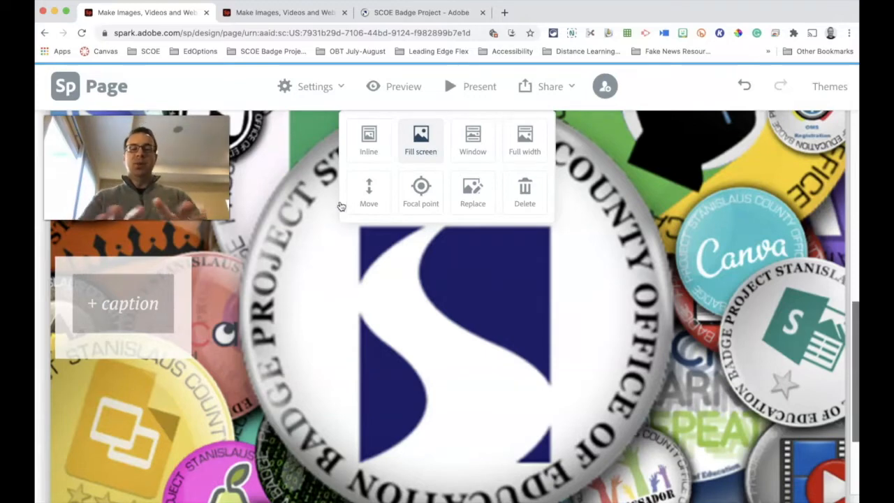
left_click(365, 148)
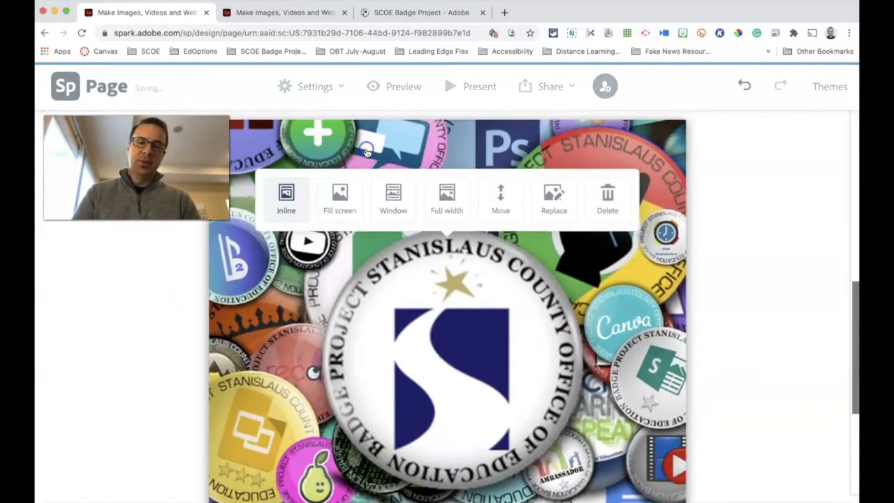
Set the badge photo to the Window layout and examine how it scrolls.
left_click(396, 201)
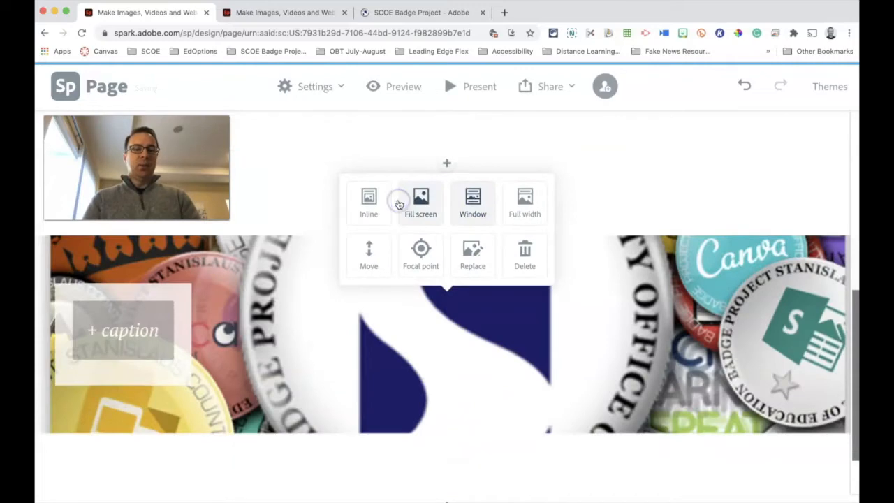
scroll(455, 319, "up", 3)
scroll(456, 325, "down", 3)
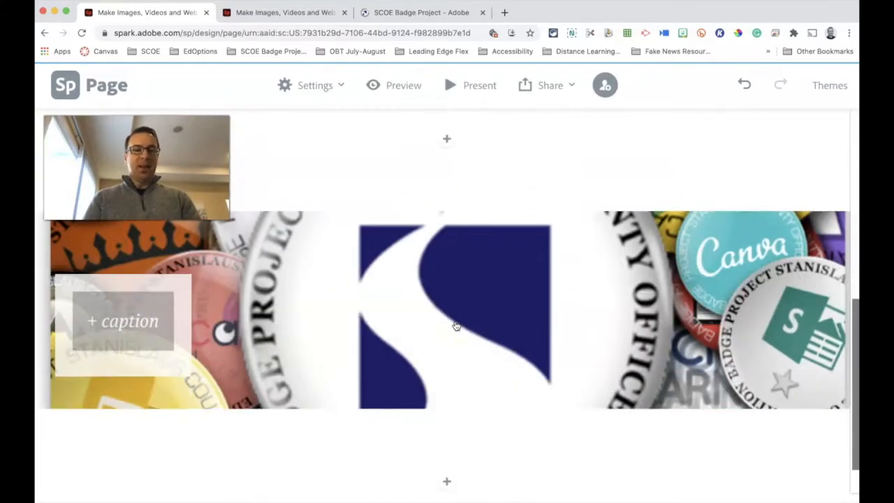
scroll(455, 325, "up", 2)
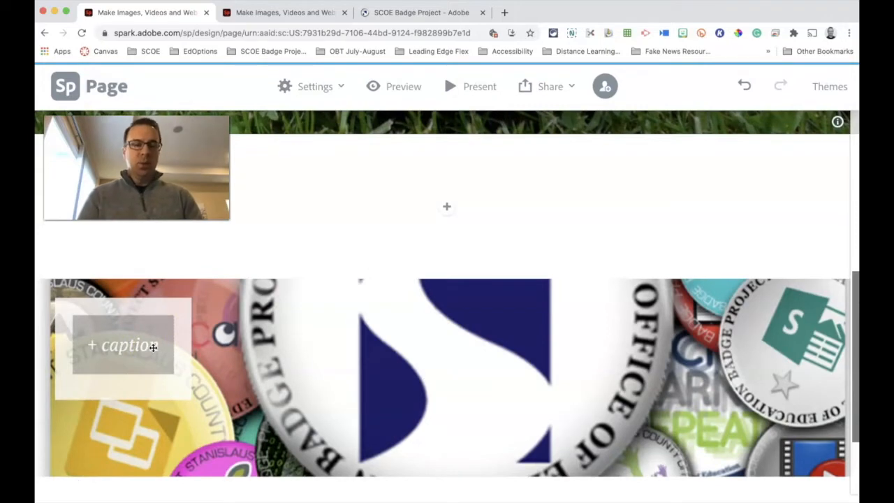
Set the badge photo to the Full width layout and look it over from the title section down.
left_click(395, 319)
left_click(525, 247)
scroll(525, 250, "up", 5)
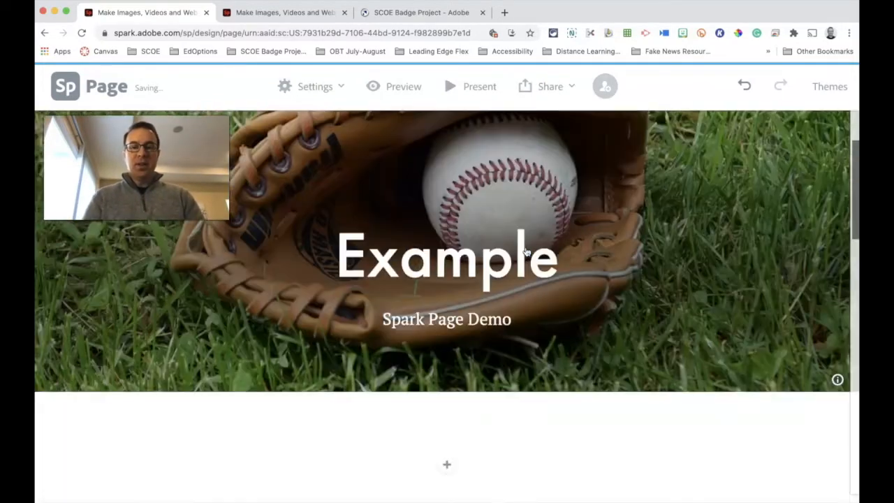
scroll(526, 252, "down", 6)
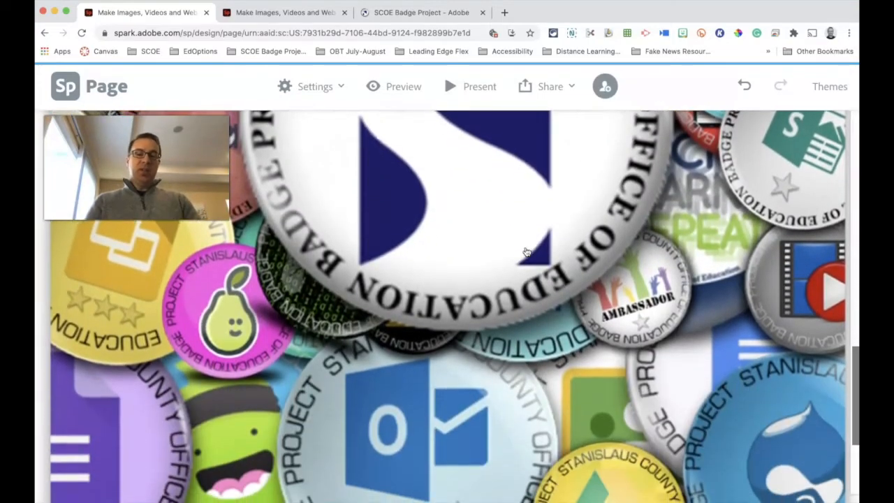
scroll(527, 251, "down", 1)
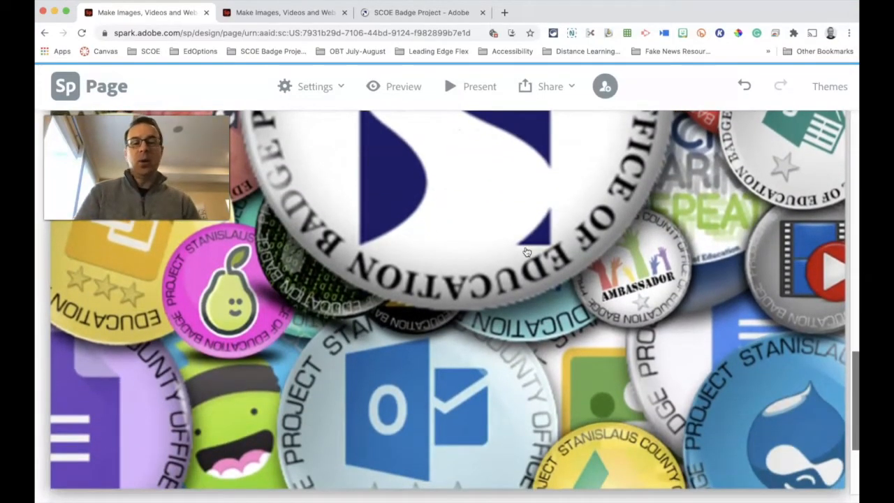
scroll(479, 264, "up", 6)
Try to move the full-width badge photo up in the page order.
left_click(479, 264)
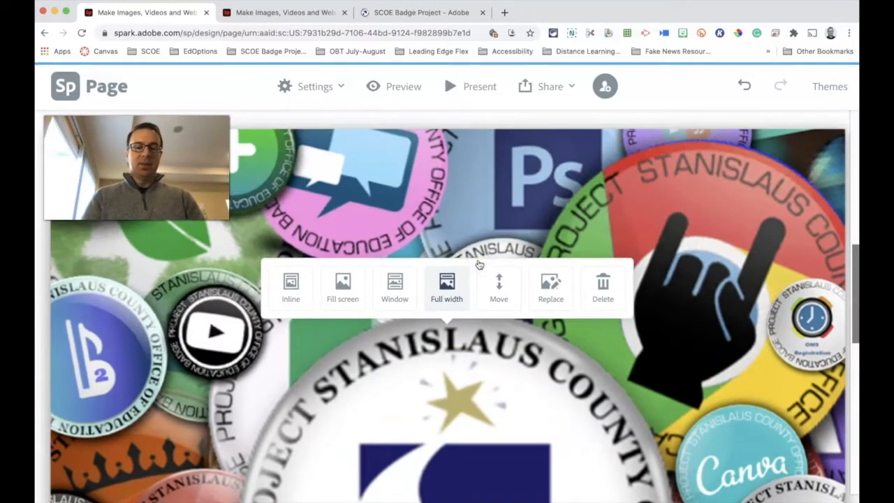
left_click(507, 284)
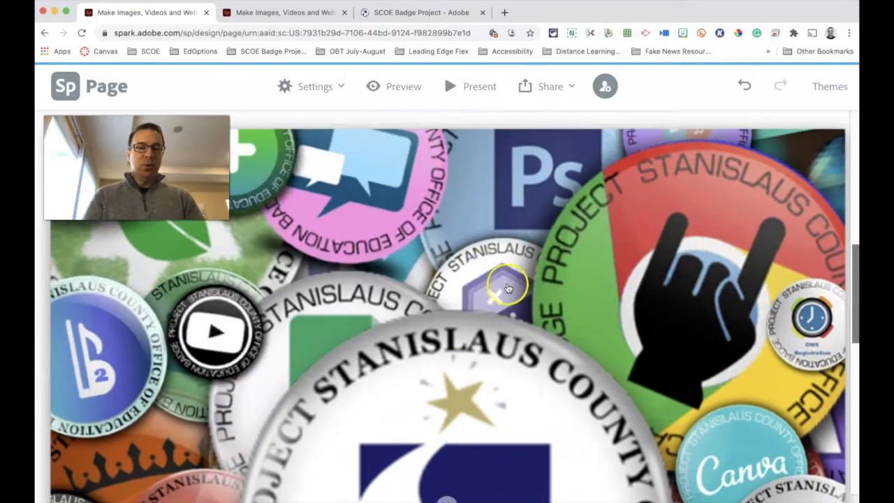
scroll(489, 293, "down", 5)
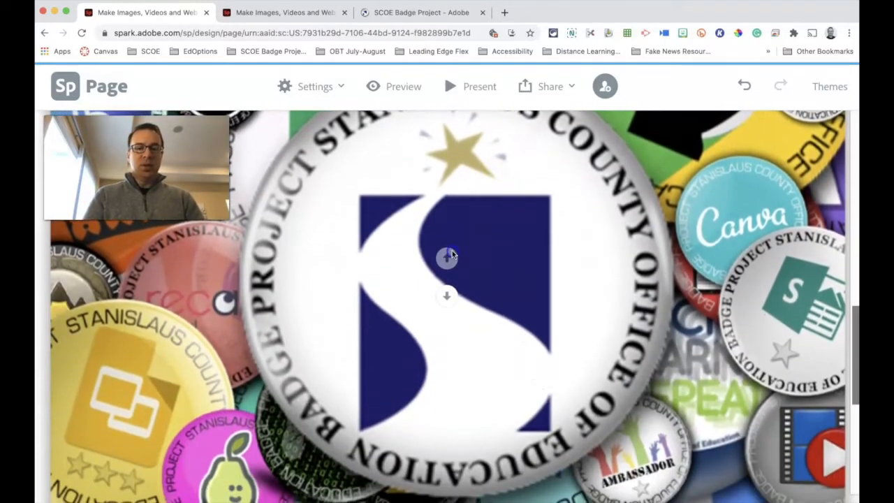
left_click(447, 257)
scroll(445, 300, "down", 4)
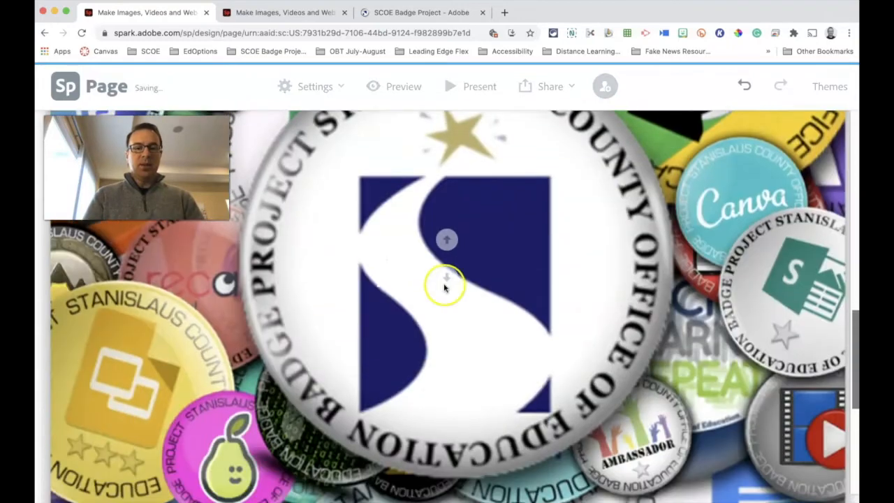
scroll(448, 244, "down", 1)
left_click(451, 229)
Set the badge photo back to the Inline layout and preview the page.
scroll(452, 230, "up", 5)
left_click(462, 178)
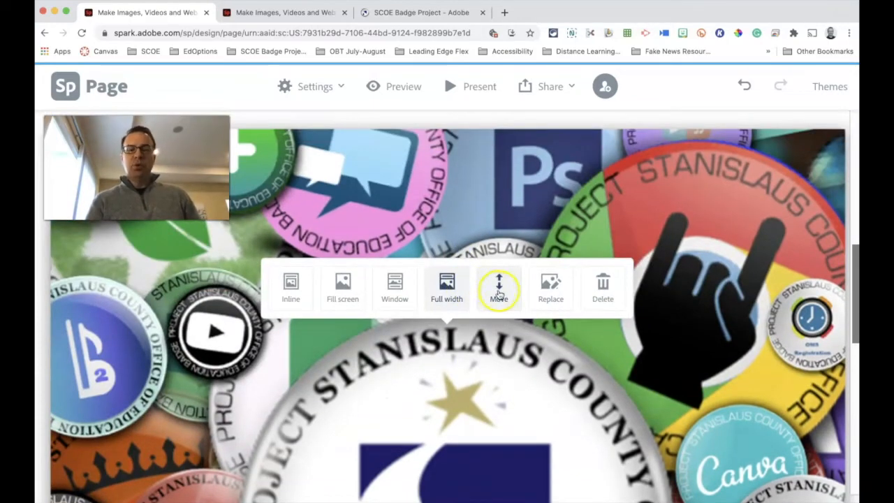
left_click(291, 286)
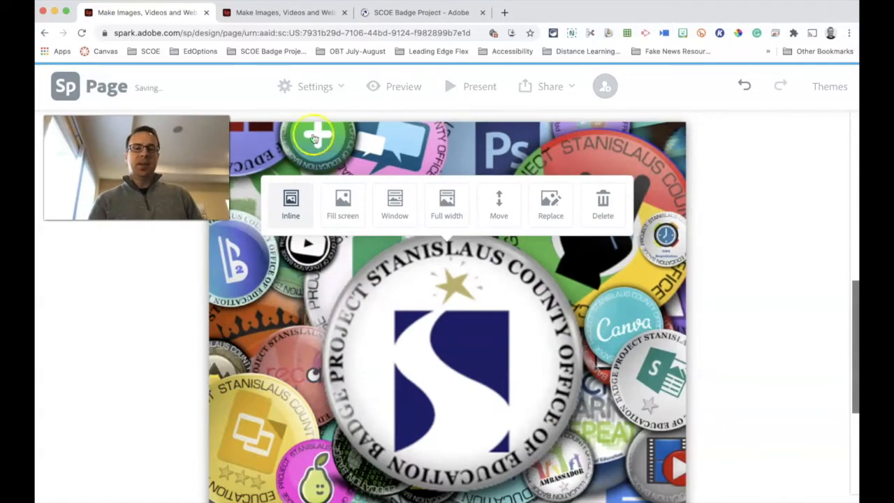
left_click(396, 83)
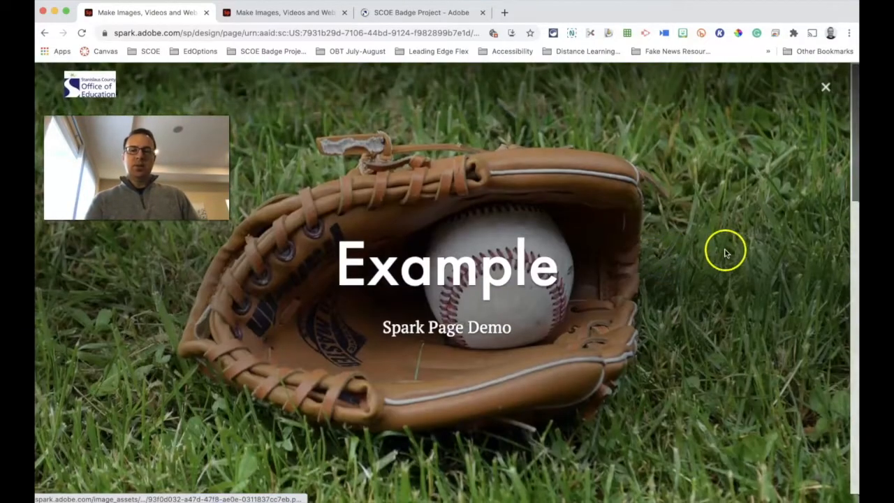
Look over the page preview from the title section down to the credits and close the preview.
scroll(730, 255, "down", 3)
scroll(730, 255, "down", 5)
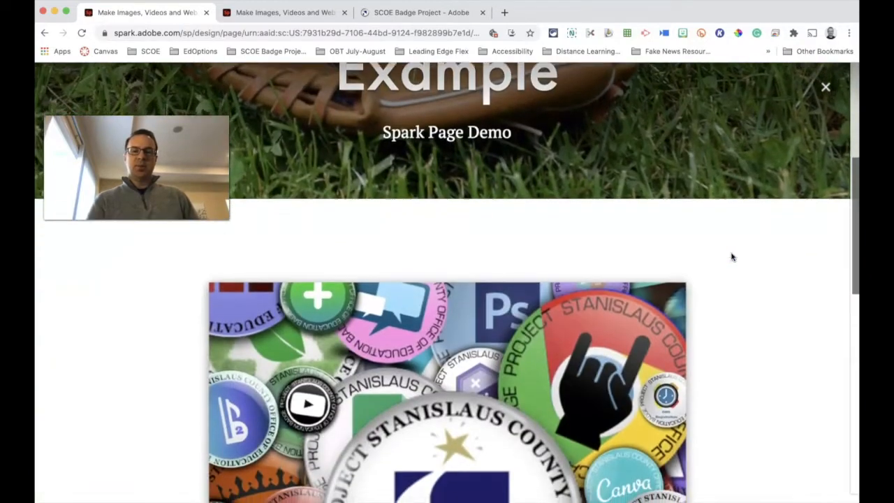
scroll(730, 255, "down", 3)
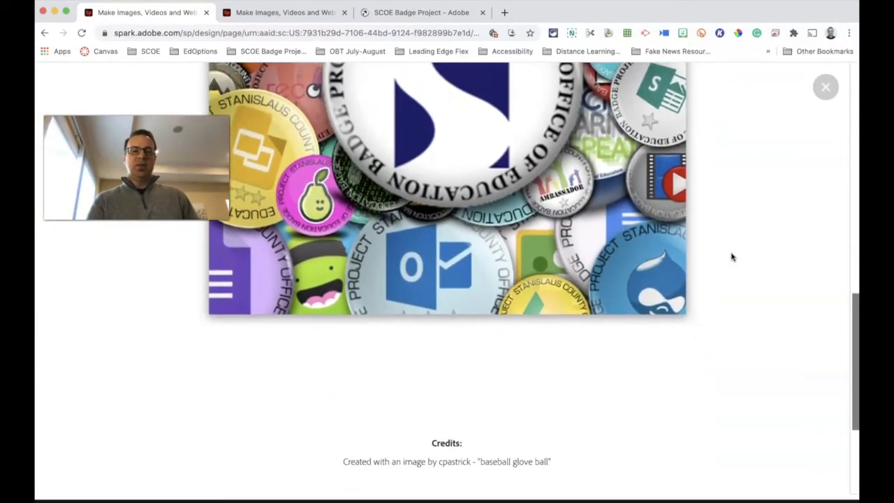
scroll(730, 256, "up", 8)
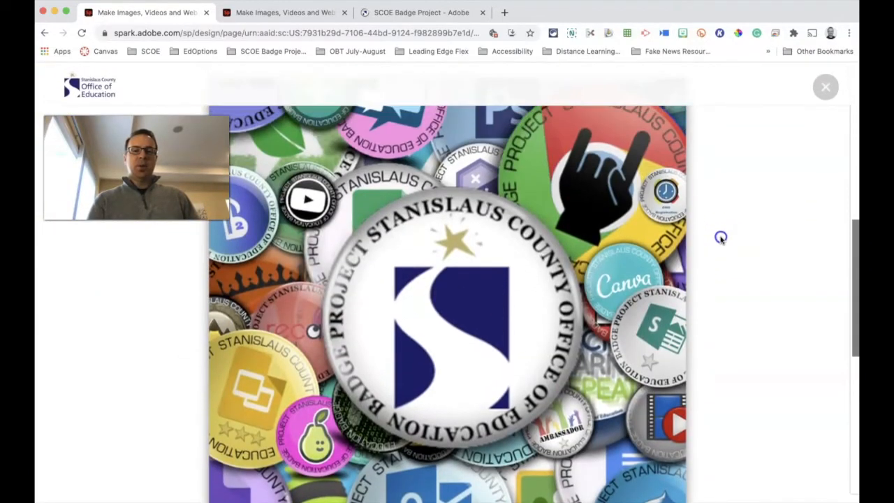
left_click(684, 229)
left_click(829, 90)
left_click(829, 90)
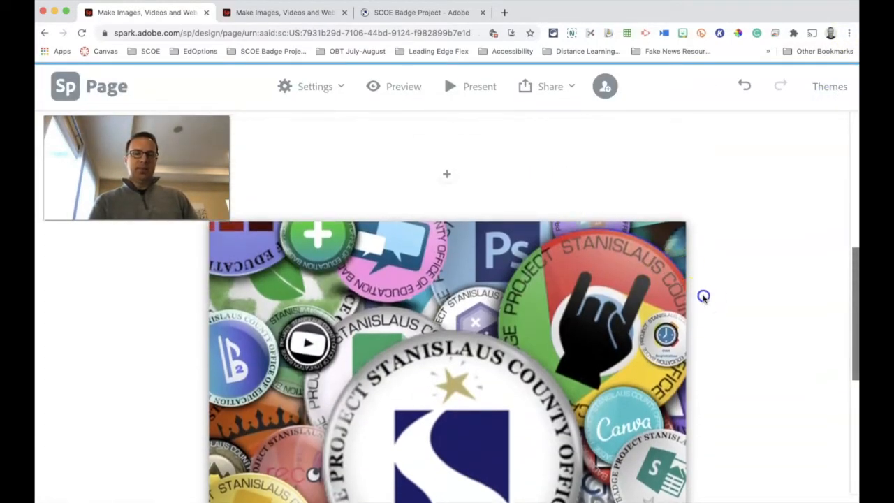
Add the caption "SCOE Badge Project" to the badge photo.
scroll(703, 295, "down", 5)
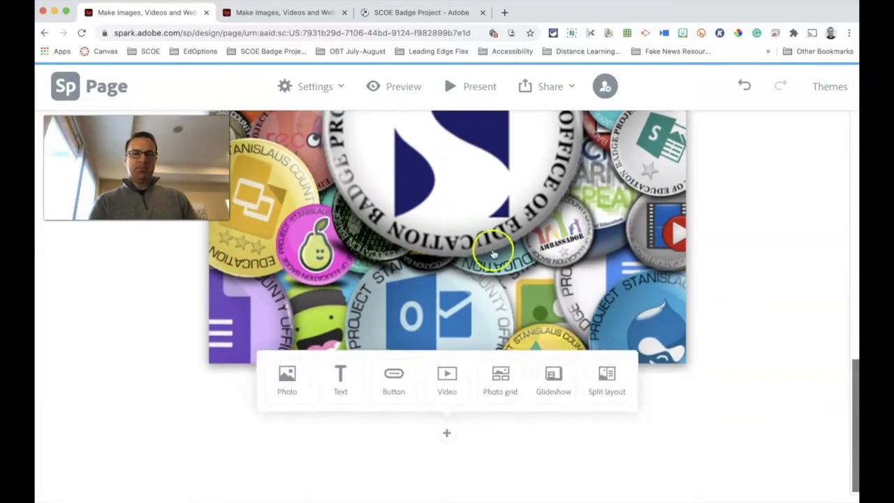
left_click(493, 253)
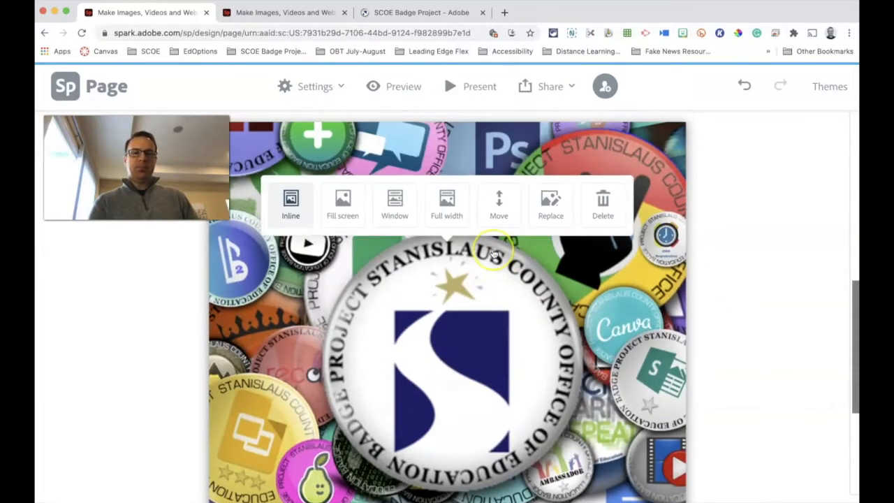
scroll(712, 343, "down", 5)
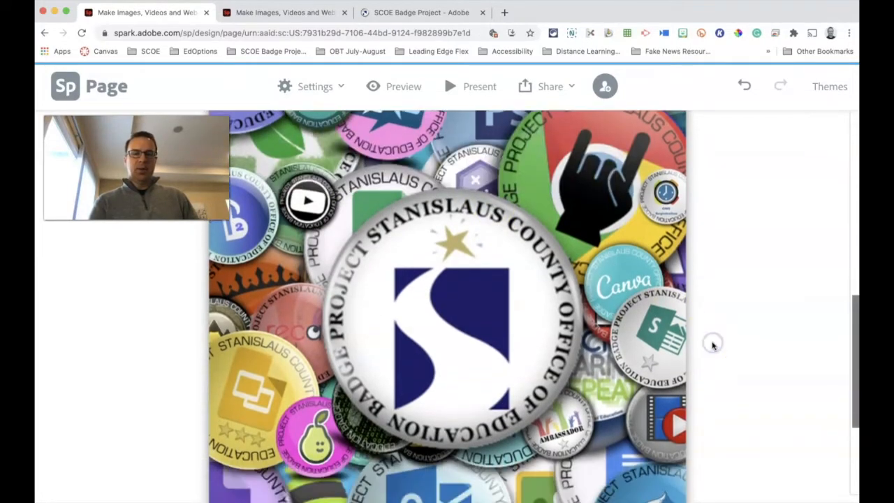
left_click(457, 397)
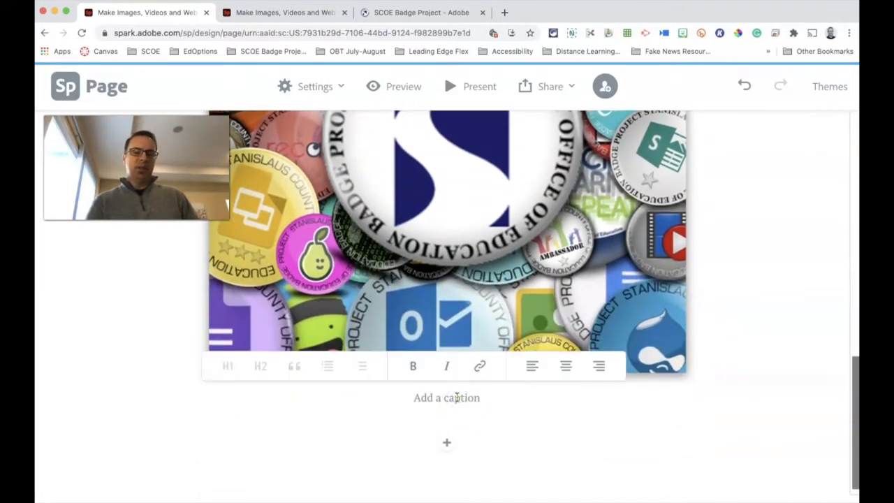
type("scoE Badge Prjec")
key("BackSpace")
key("BackSpace")
key("BackSpace")
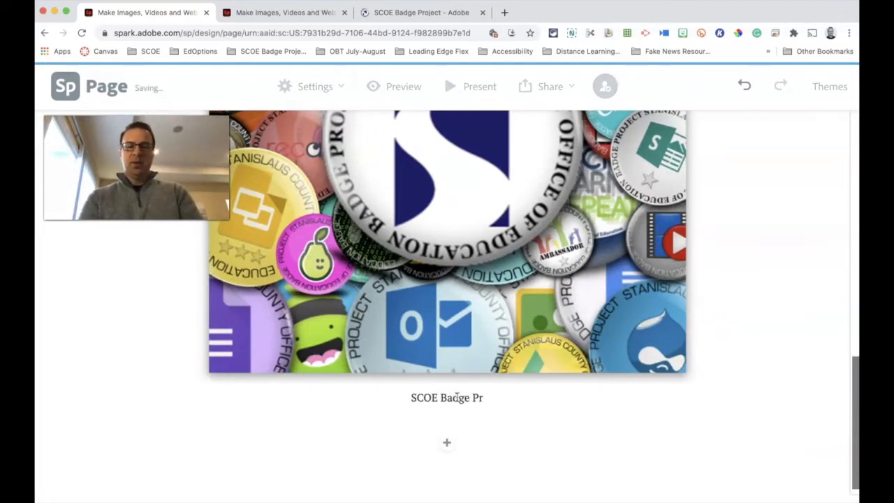
type("oject")
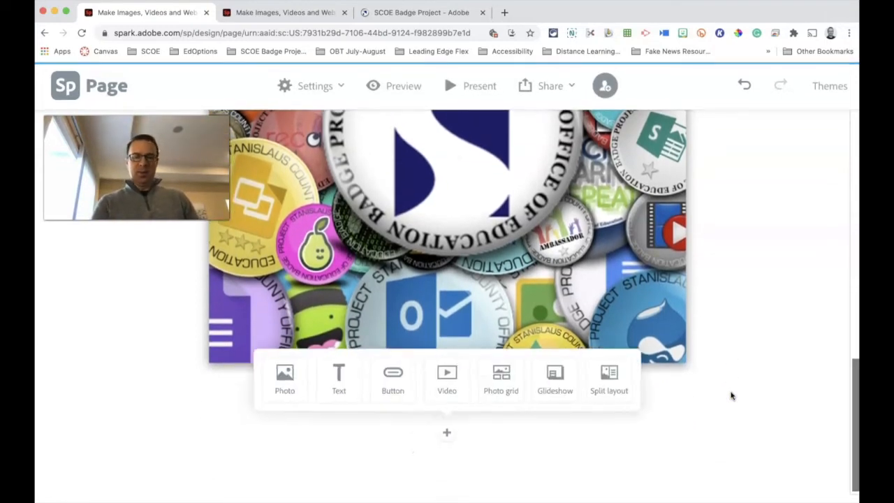
Add a text block reading "English Language Arts" below the badge photo and format it as an H1 heading.
left_click(327, 392)
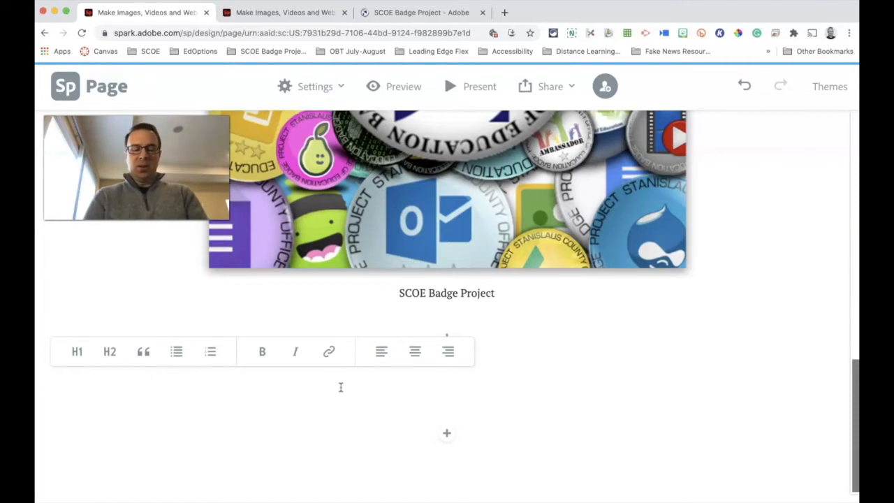
type("English Language Arts")
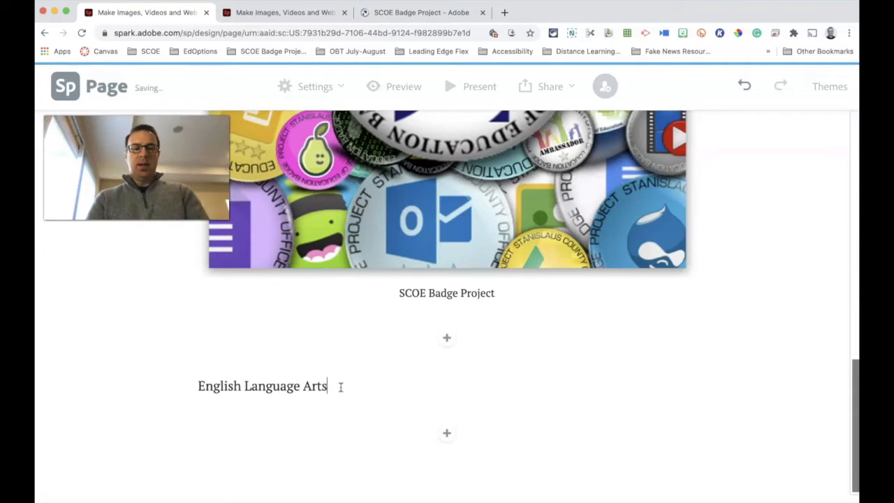
left_click(329, 389)
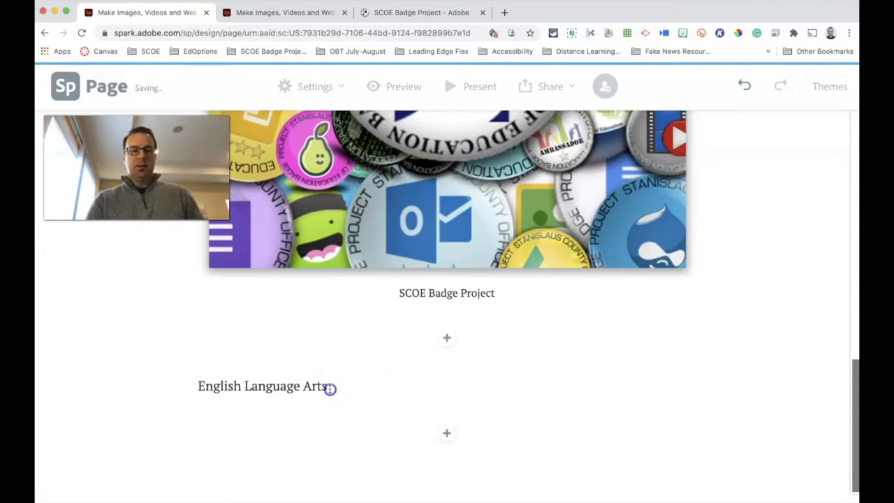
left_click(311, 381)
left_click(160, 356)
left_click(125, 356)
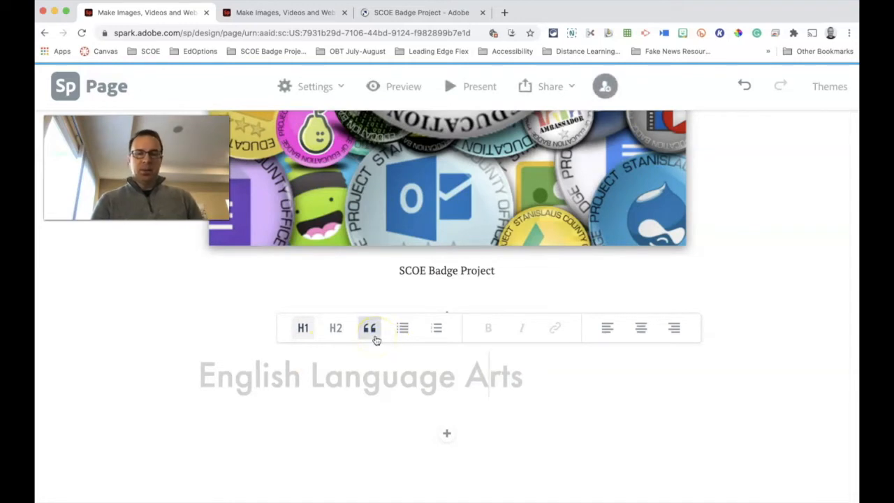
Left-align the "English Language Arts" heading and change its style to H2.
triple_click(465, 370)
left_click(485, 340)
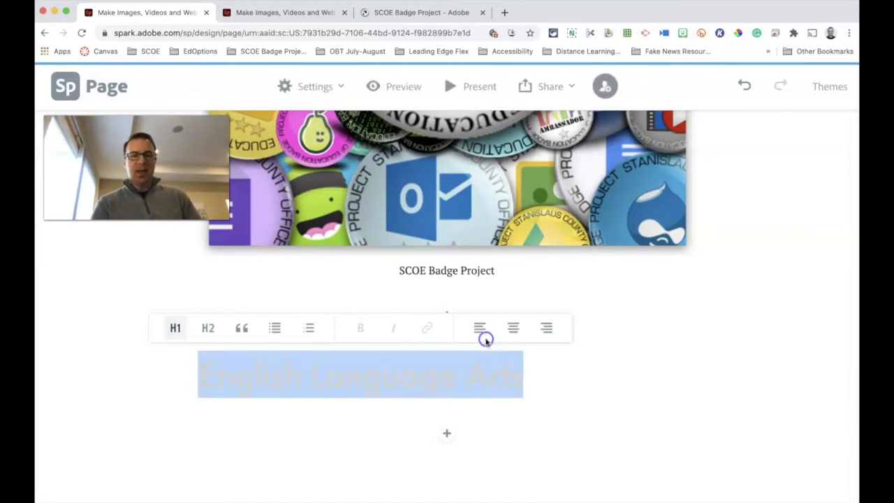
left_click(208, 327)
left_click(291, 383)
triple_click(291, 383)
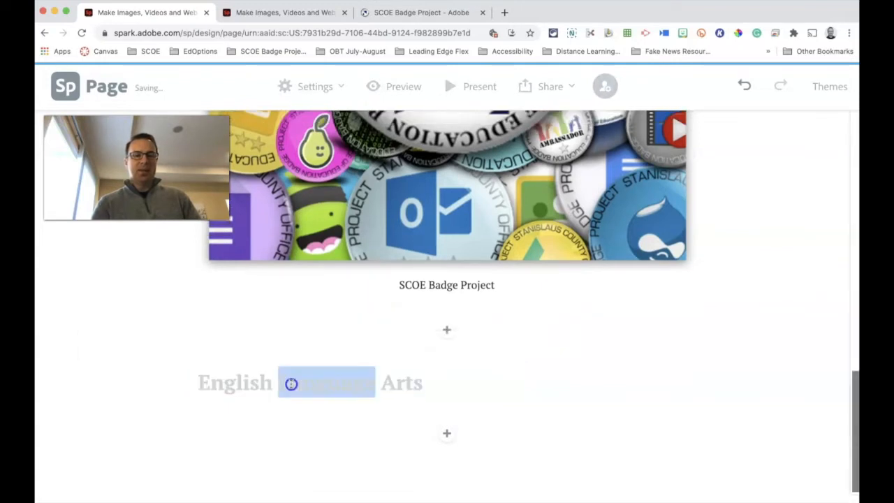
left_click(186, 386)
triple_click(228, 382)
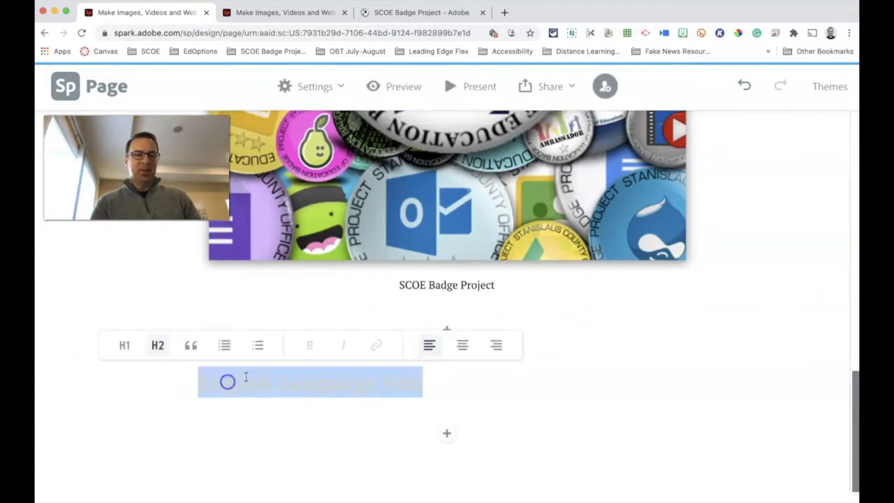
left_click(440, 377)
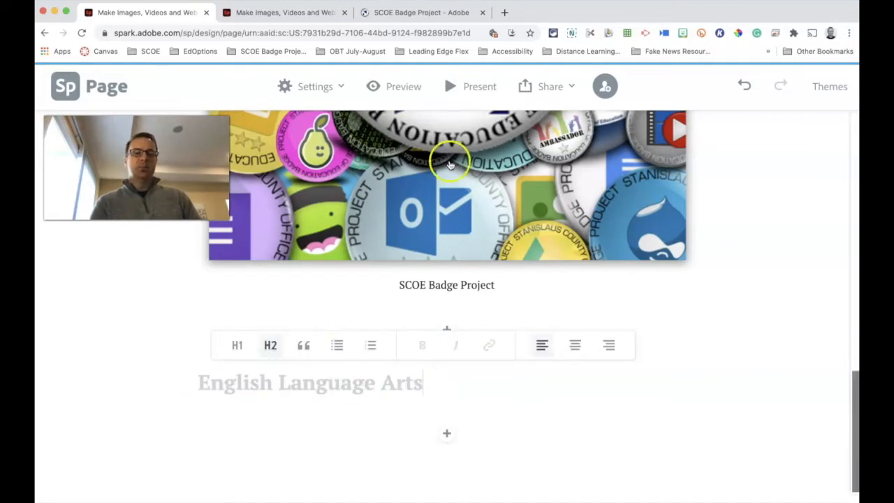
Preview the page to check the photo caption and the "English Language Arts" heading, and return to editing.
left_click(402, 87)
scroll(628, 275, "up", 11)
scroll(628, 275, "down", 2)
scroll(628, 275, "down", 10)
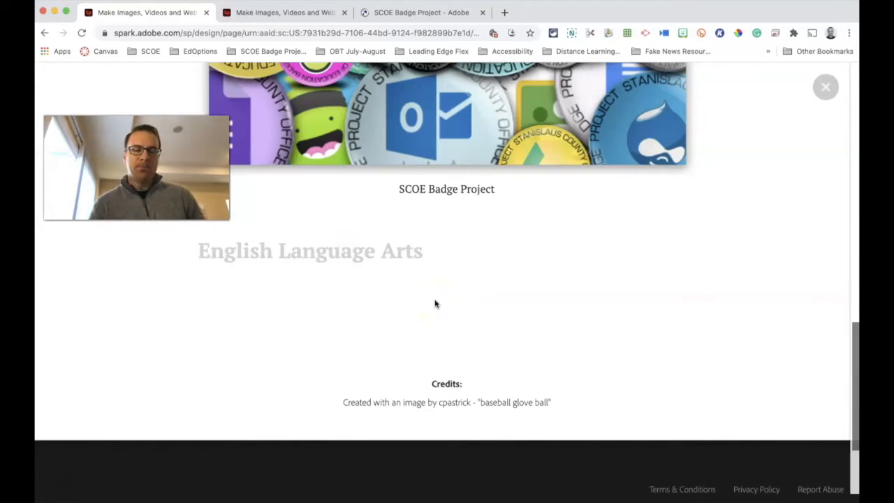
scroll(395, 239, "up", 10)
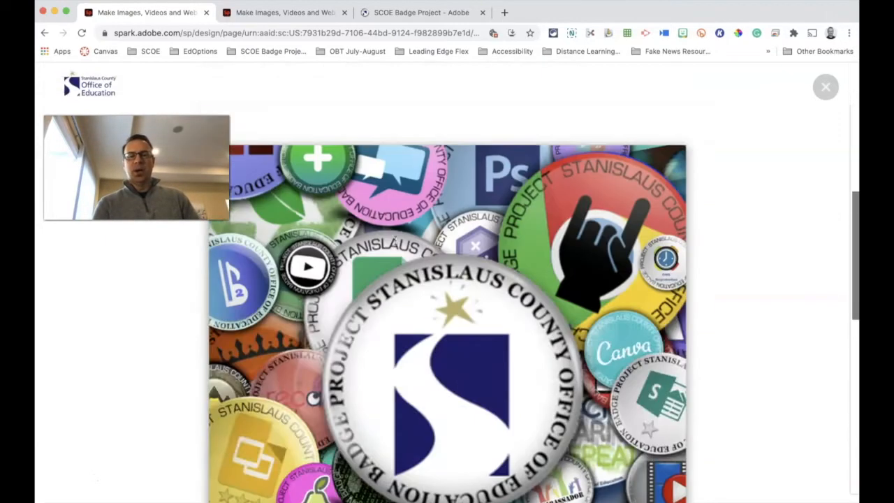
left_click(838, 86)
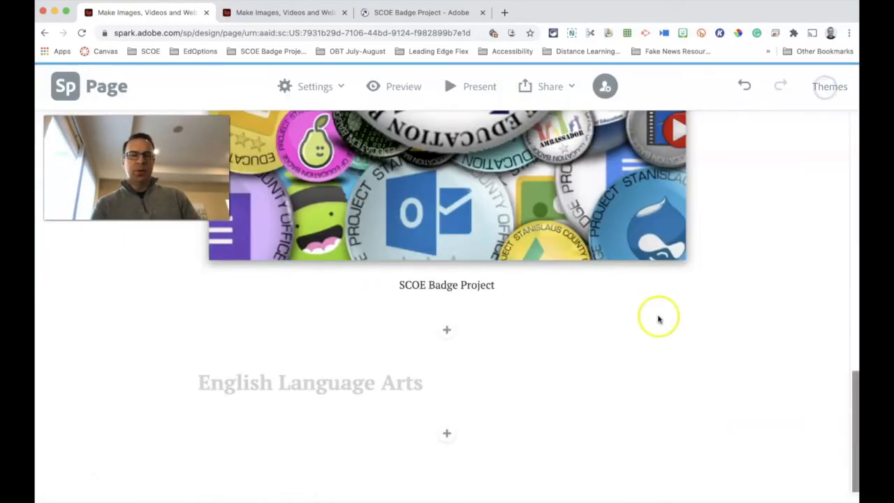
Add a button below the heading with the text "SCOE Badge Preoject" linking to bit.ly/scoebadgeproject.
left_click(361, 388)
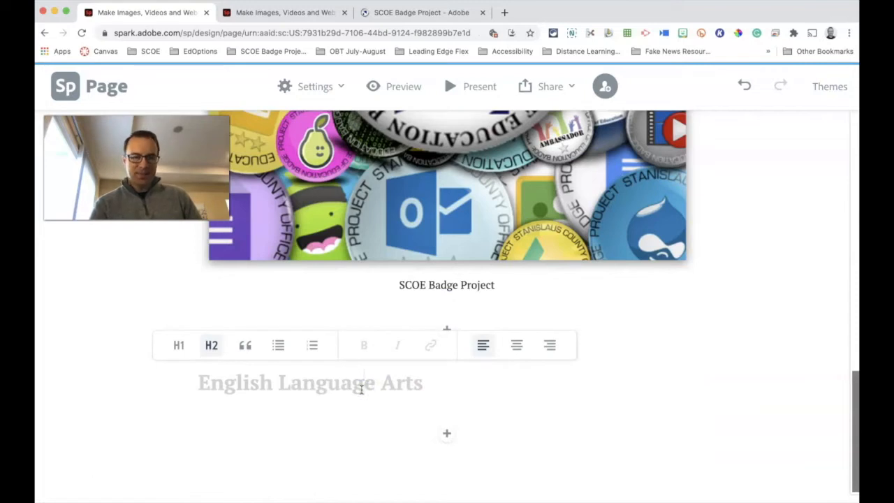
left_click(447, 433)
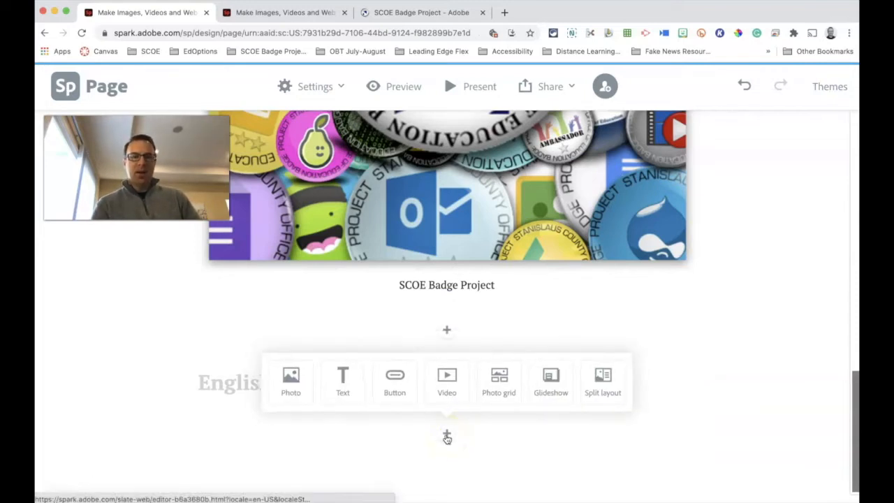
left_click(398, 394)
left_click(394, 236)
left_click(279, 193)
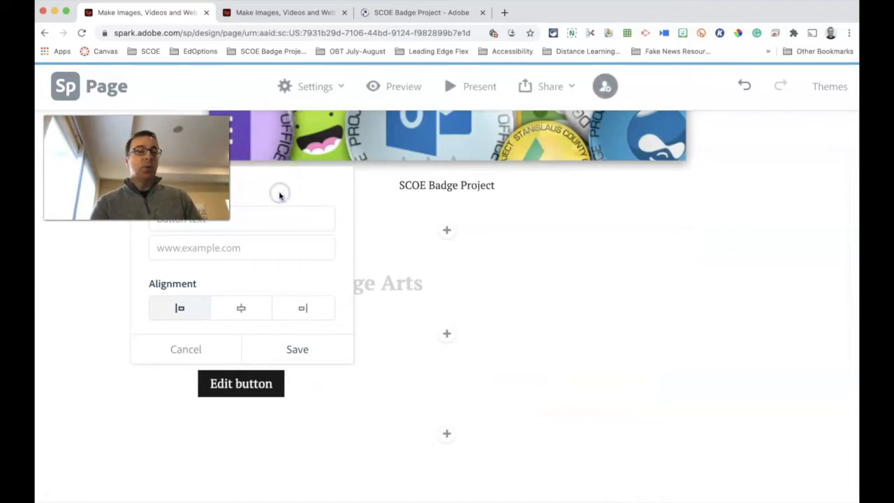
left_click(267, 221)
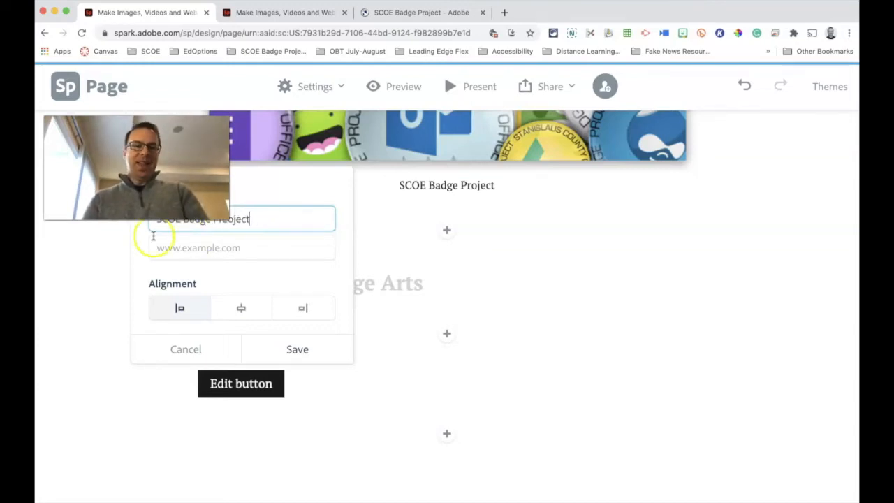
left_click(214, 257)
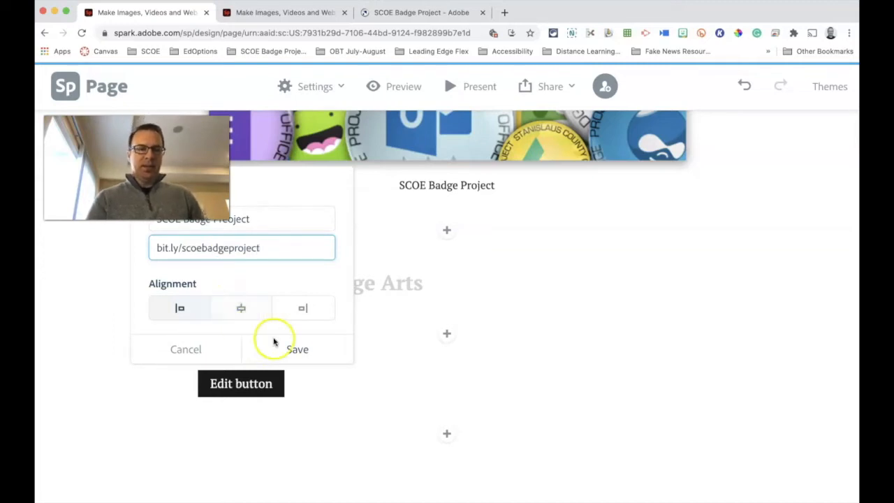
left_click(293, 350)
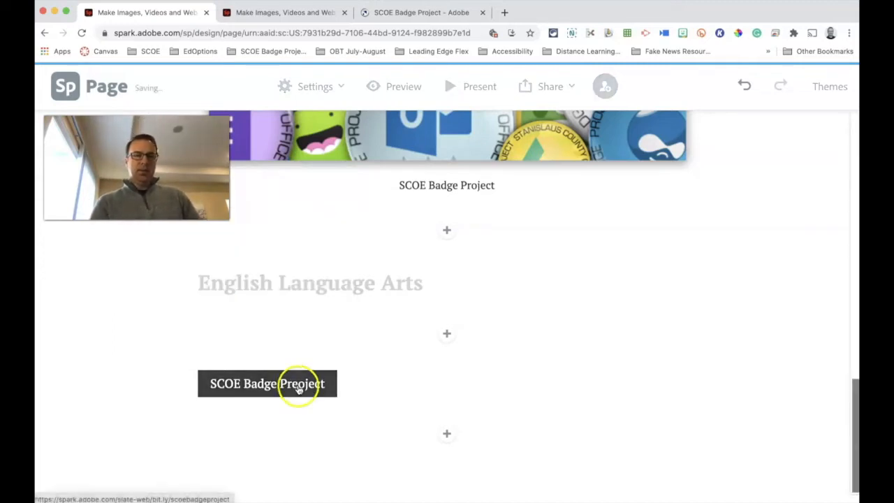
Preview the page, test the badge project button's link, and return to editing.
left_click(407, 86)
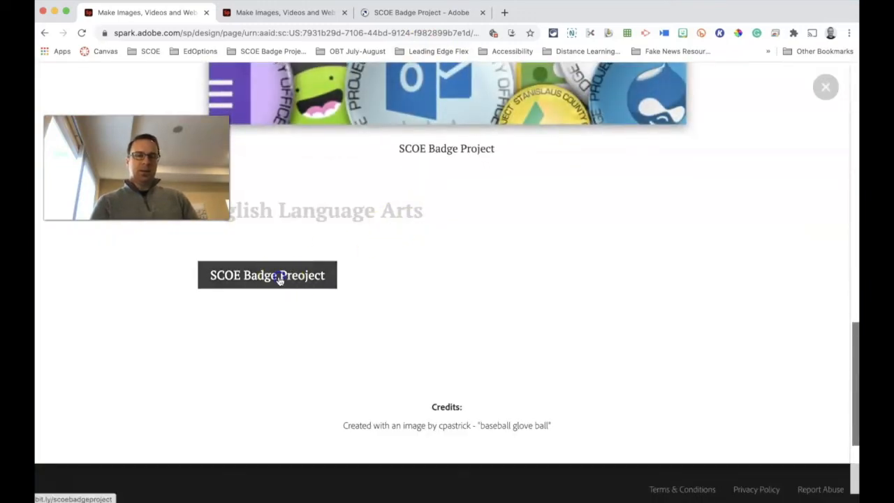
left_click(280, 279)
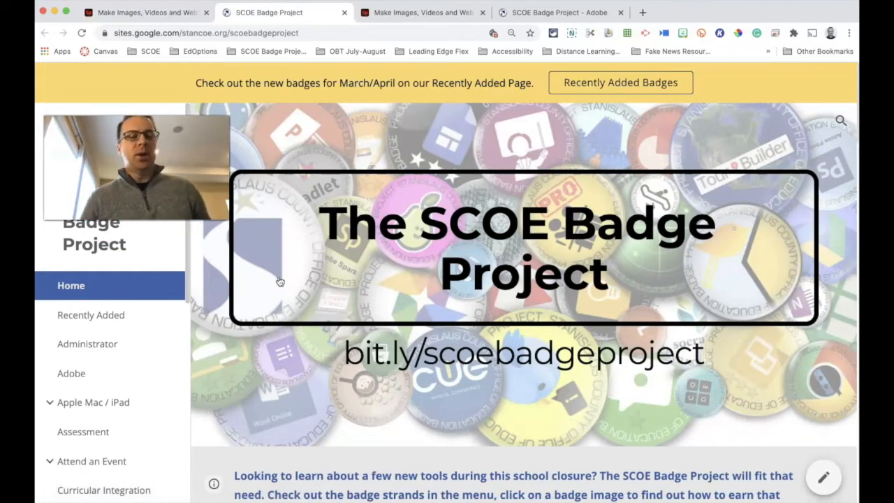
left_click(344, 14)
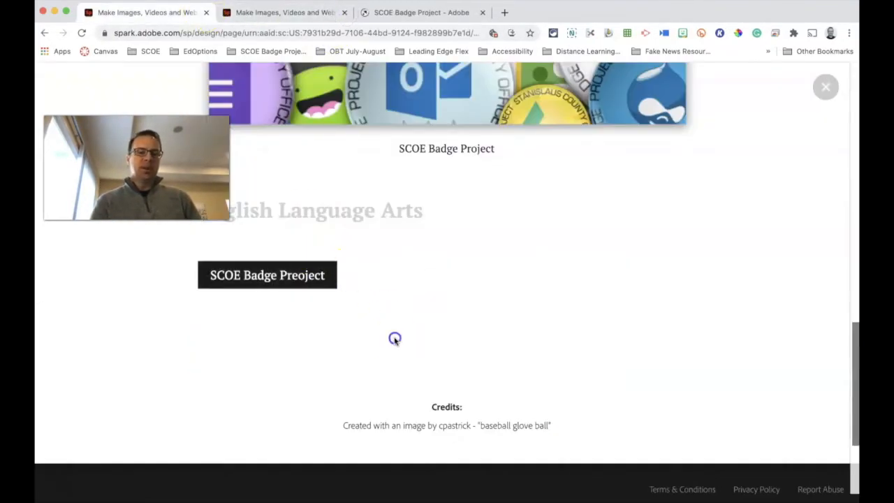
left_click(822, 86)
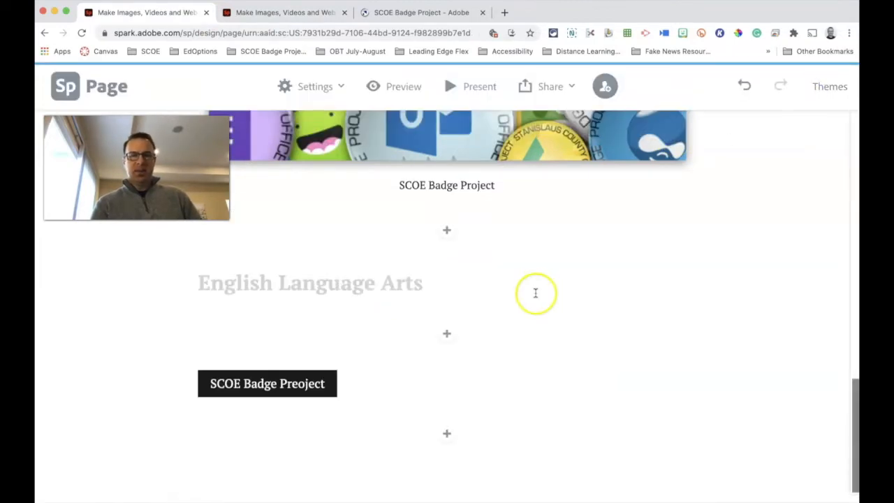
left_click(447, 433)
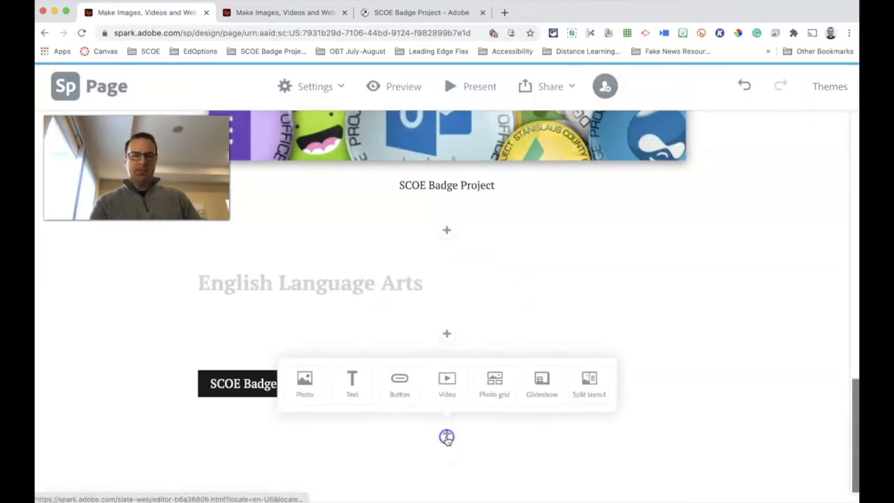
left_click(447, 393)
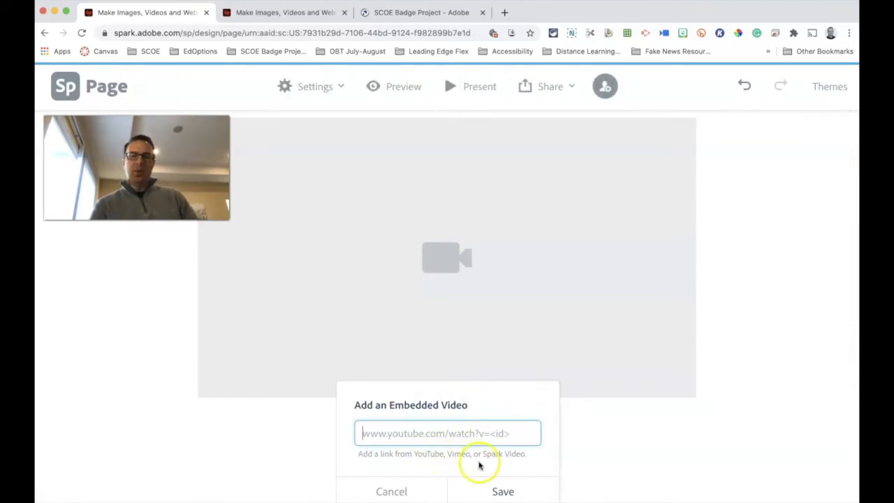
left_click(391, 491)
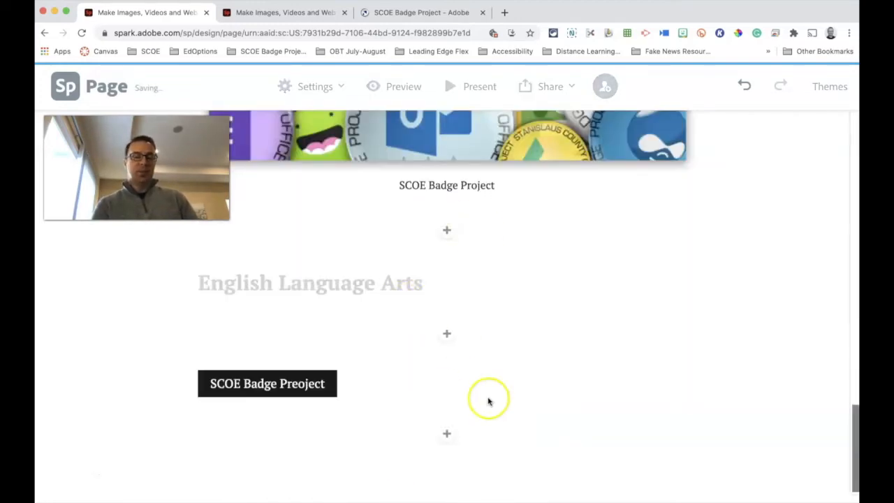
Add a photo grid below the badge project button with five free photos from a "Baseball" search and save it.
left_click(448, 434)
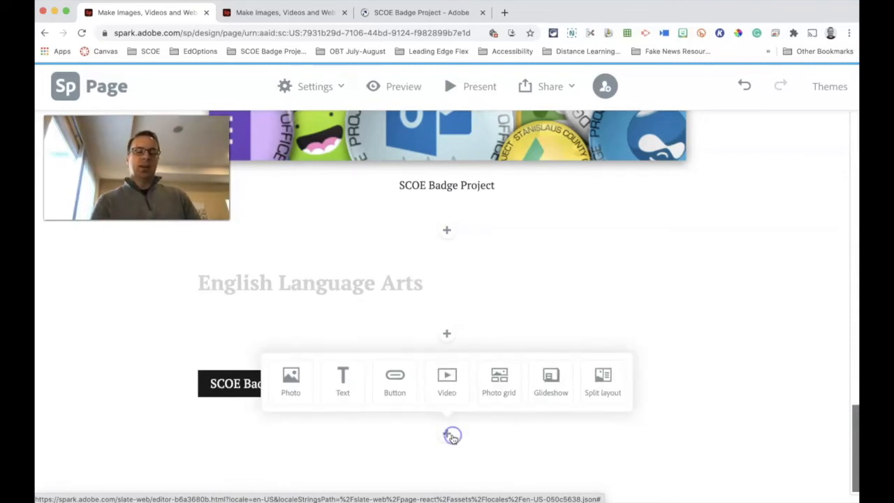
left_click(490, 386)
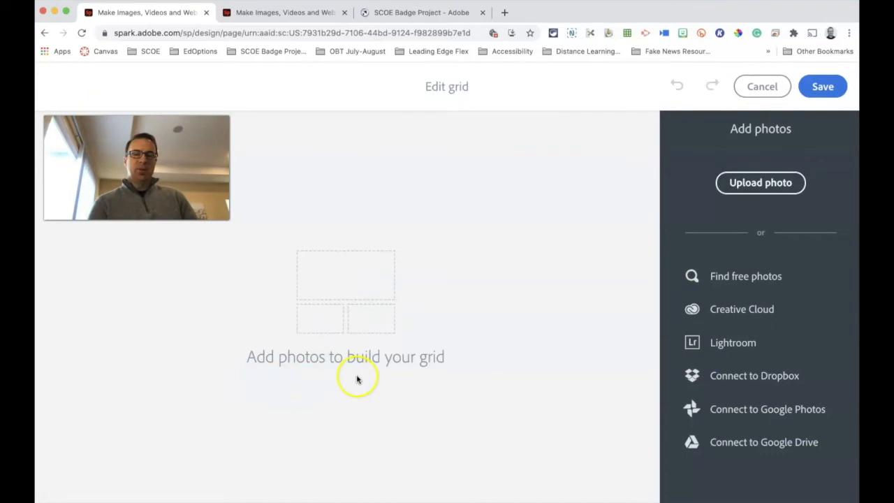
left_click(752, 289)
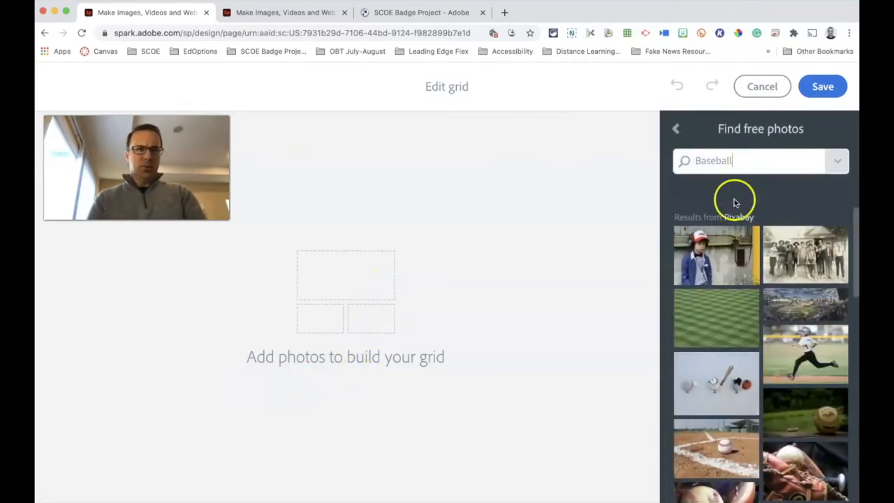
left_click(717, 262)
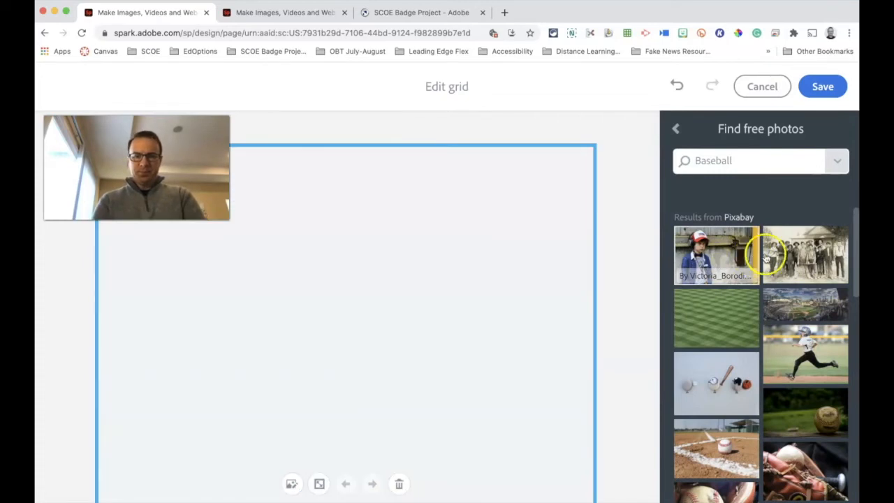
left_click(799, 255)
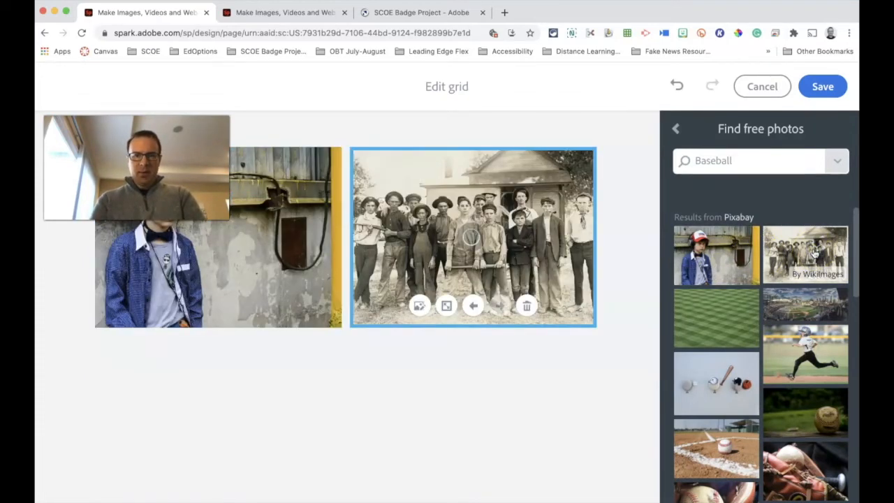
scroll(786, 328, "down", 2)
left_click(789, 356)
left_click(791, 382)
scroll(792, 385, "down", 2)
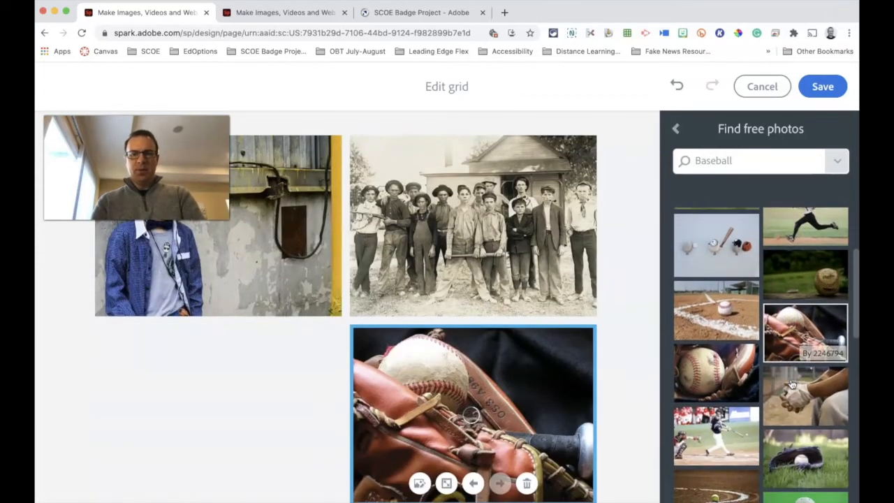
left_click(791, 384)
left_click(821, 86)
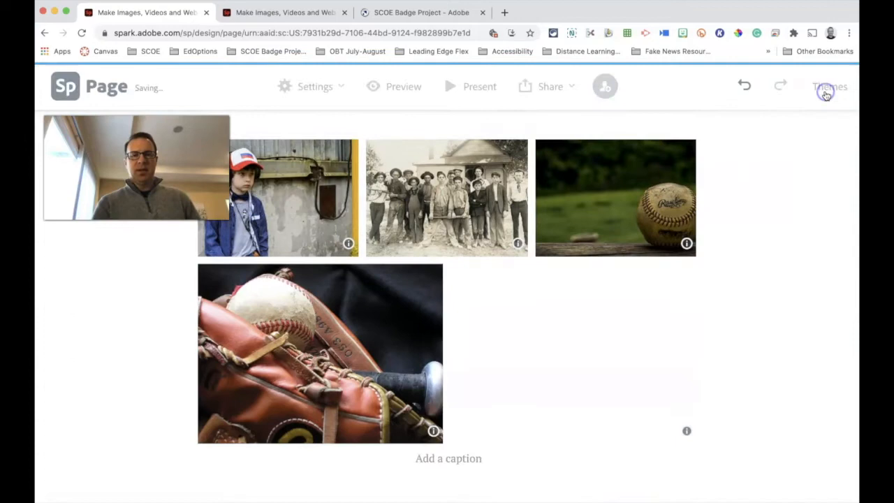
Preview the page to check the baseball photo grid, and return to editing.
left_click(398, 87)
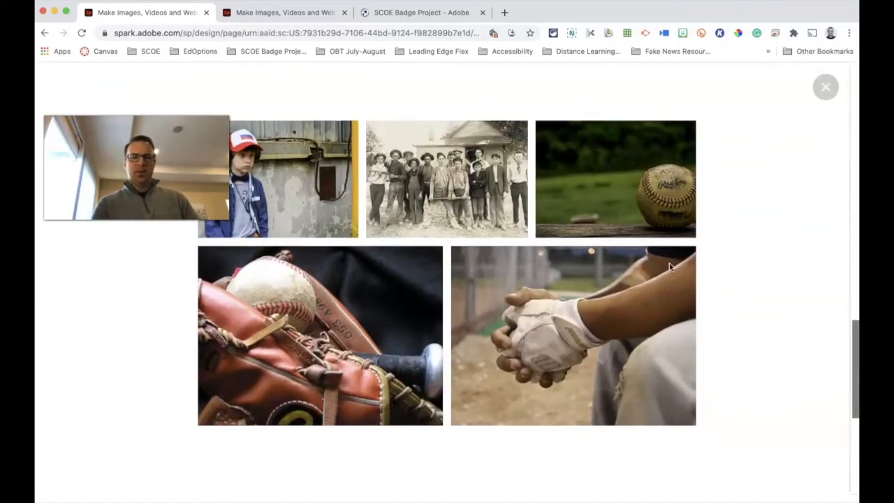
scroll(670, 267, "up", 4)
scroll(670, 267, "down", 3)
left_click(655, 220)
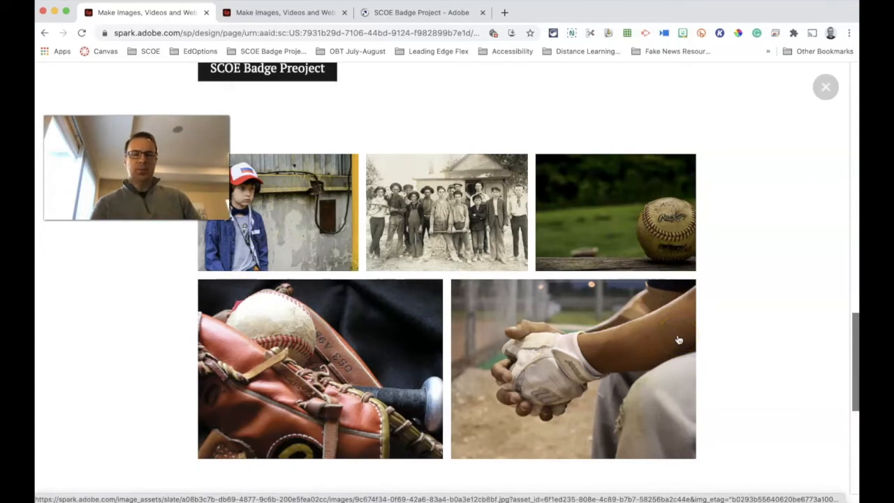
left_click(825, 87)
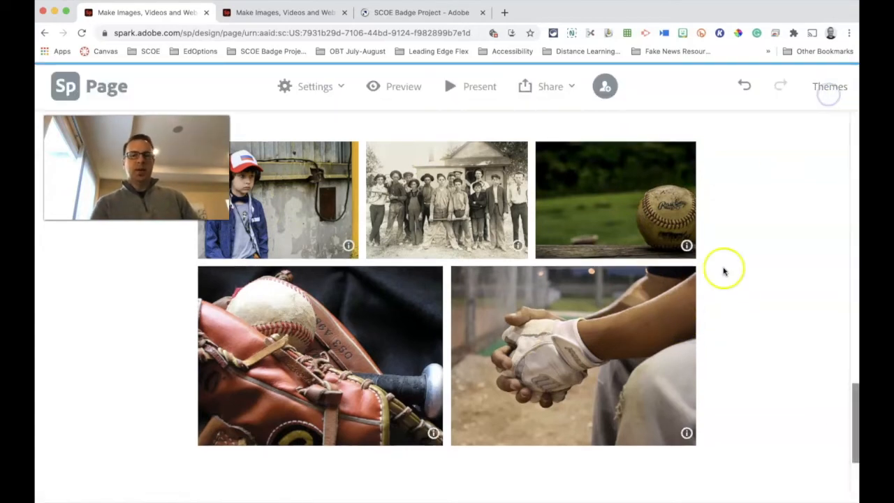
Add a glideshow below the photo grid with four free baseball photos: ball on the chalk line, ball in glove, batter and yellow softball.
scroll(722, 269, "down", 3)
left_click(451, 465)
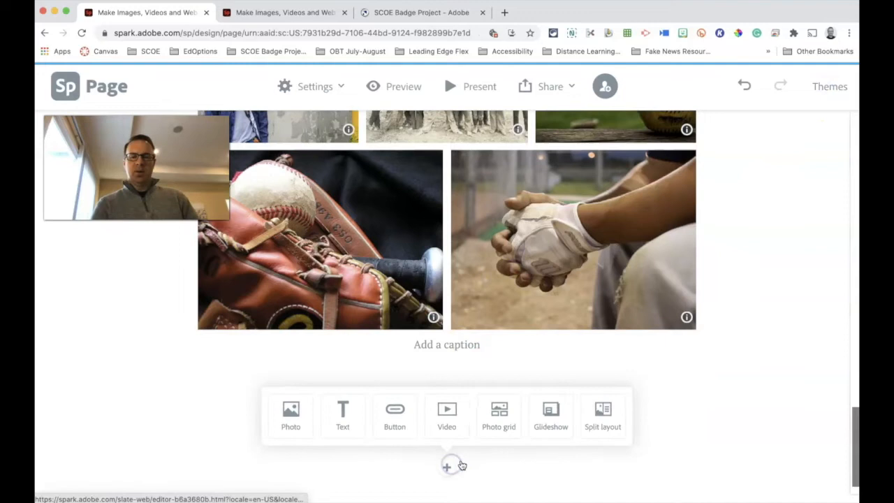
left_click(543, 412)
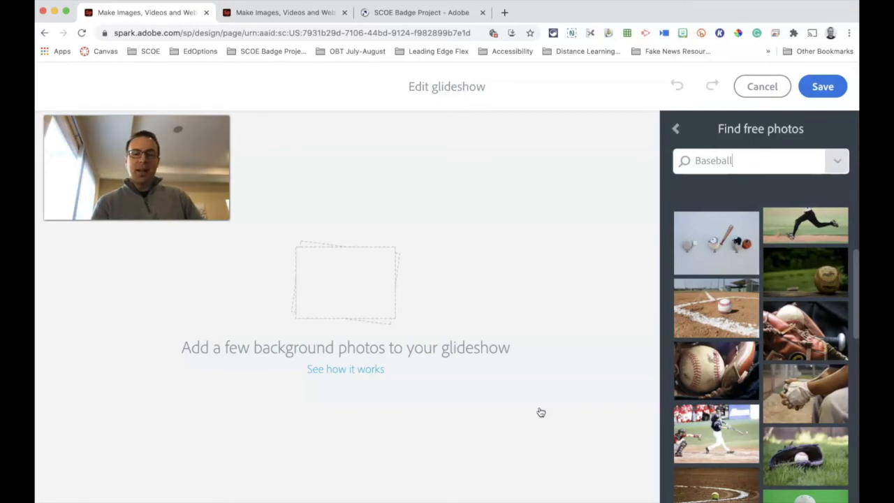
left_click(712, 310)
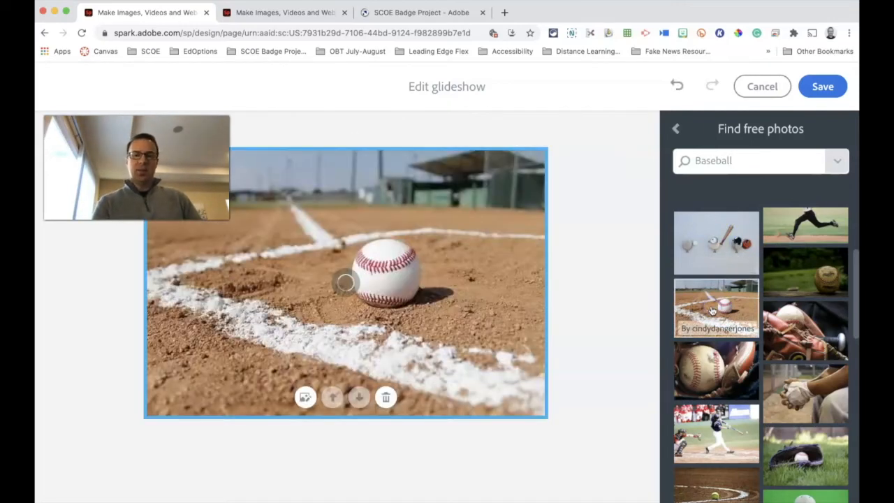
left_click(702, 365)
scroll(705, 366, "down", 1)
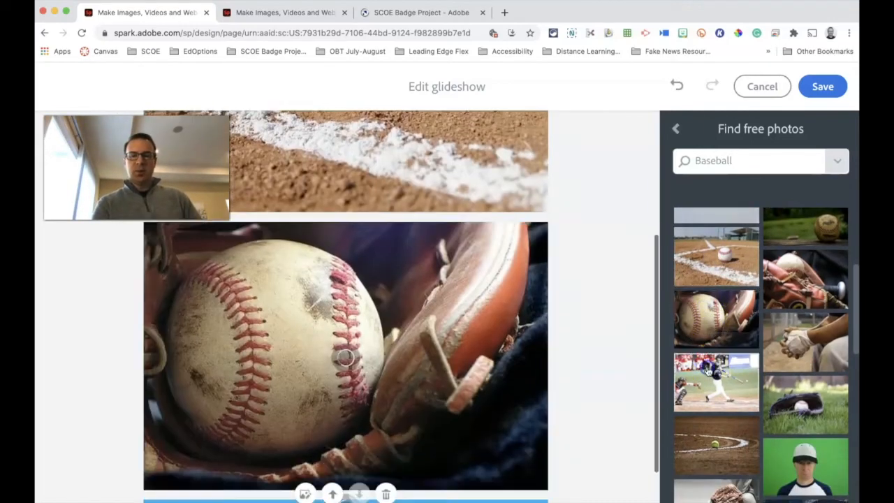
left_click(707, 372)
left_click(707, 453)
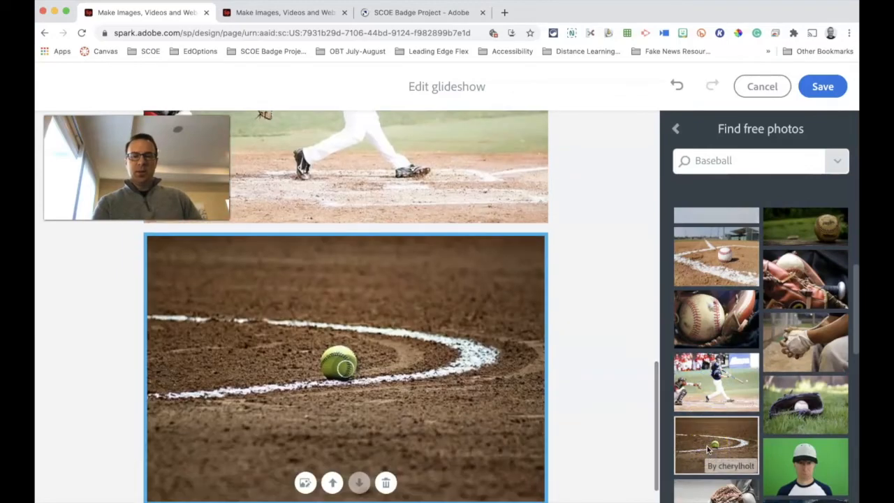
left_click(813, 85)
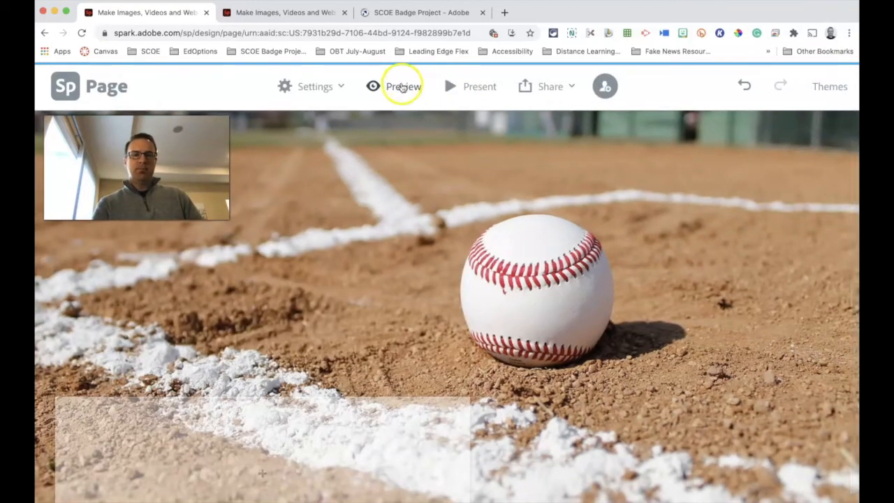
Preview the page to examine how the glideshow's background photos change, and return to editing.
left_click(400, 86)
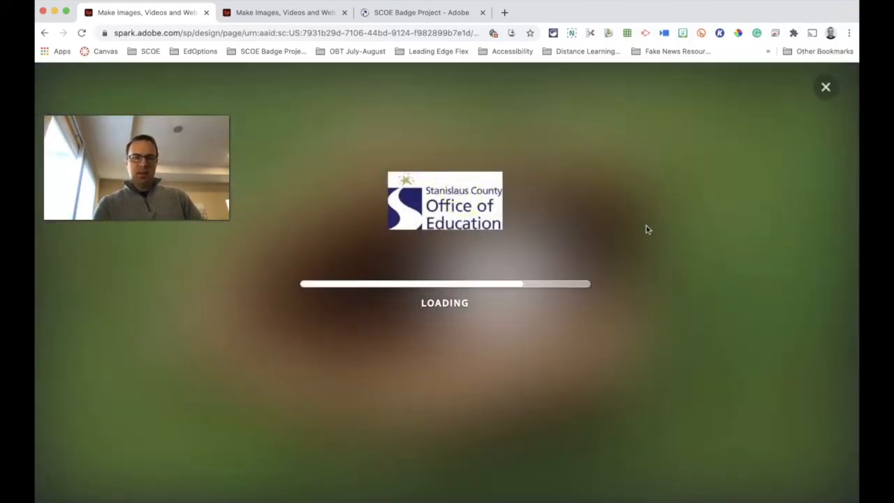
scroll(646, 229, "up", 10)
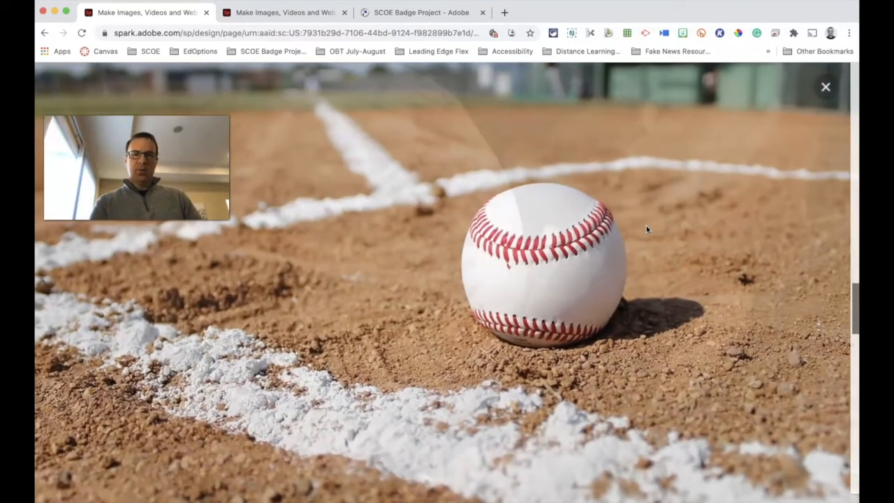
scroll(646, 229, "down", 10)
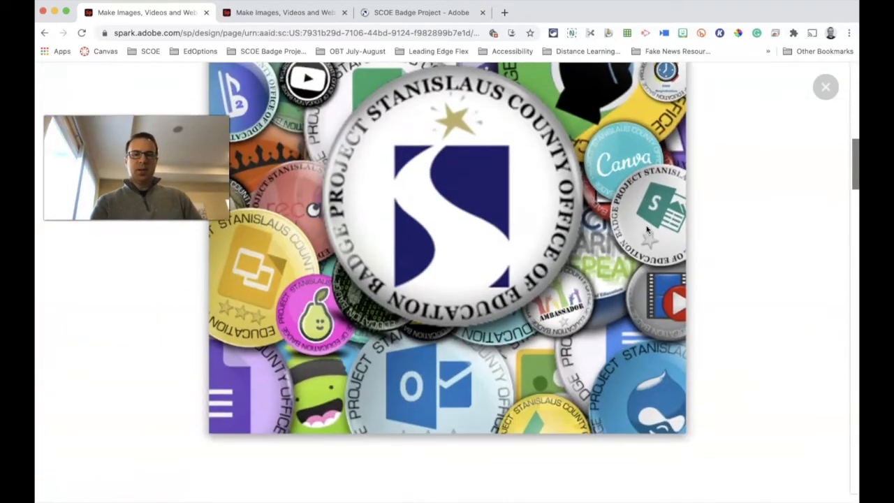
scroll(646, 229, "down", 8)
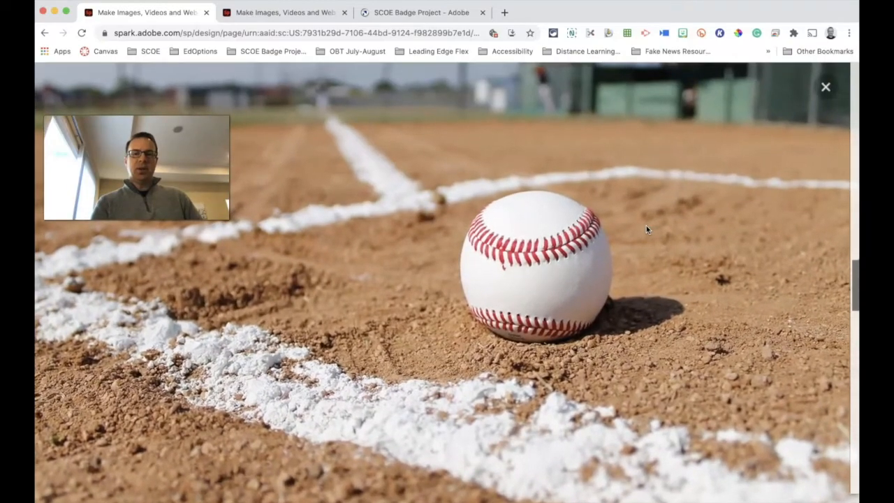
scroll(646, 229, "down", 3)
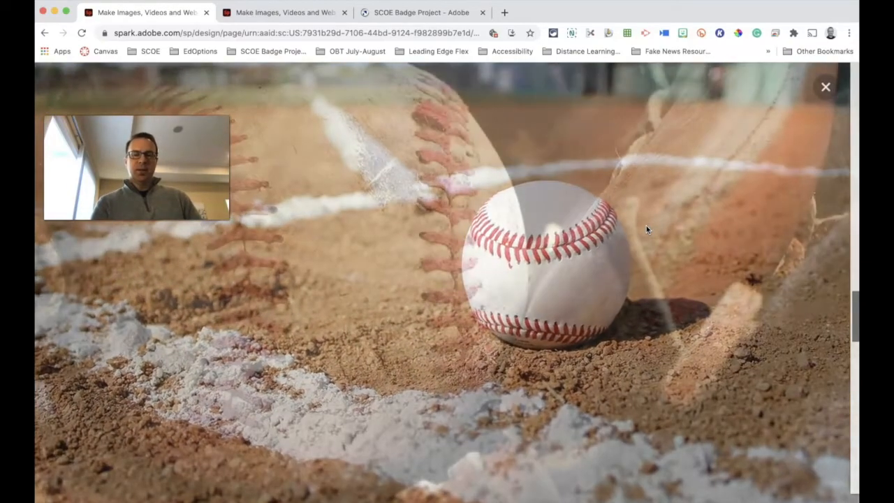
scroll(646, 227, "down", 5)
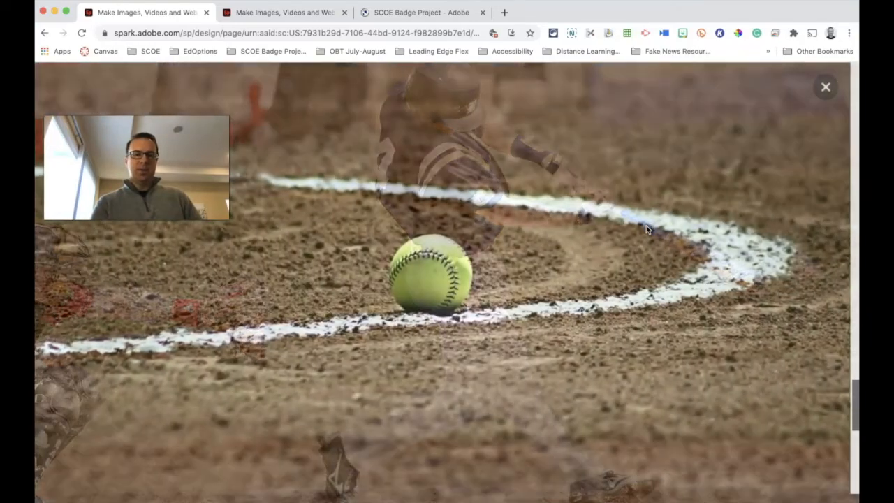
scroll(646, 229, "down", 5)
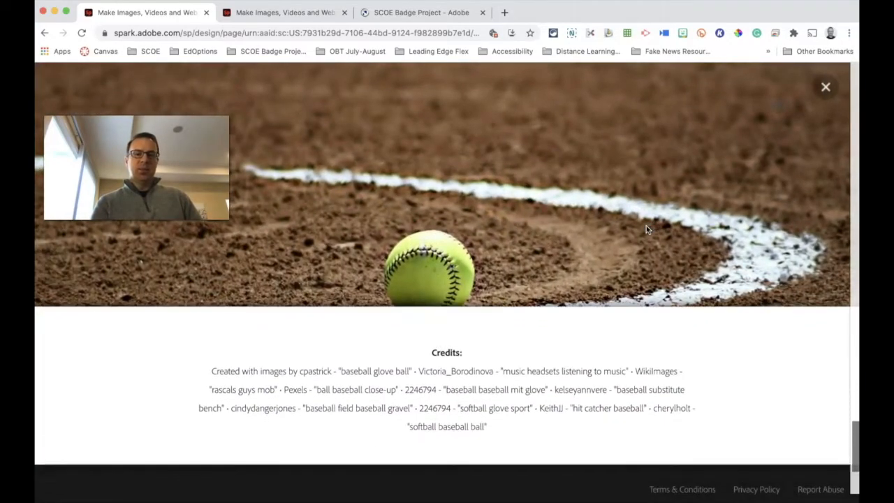
scroll(646, 229, "up", 3)
scroll(646, 227, "up", 6)
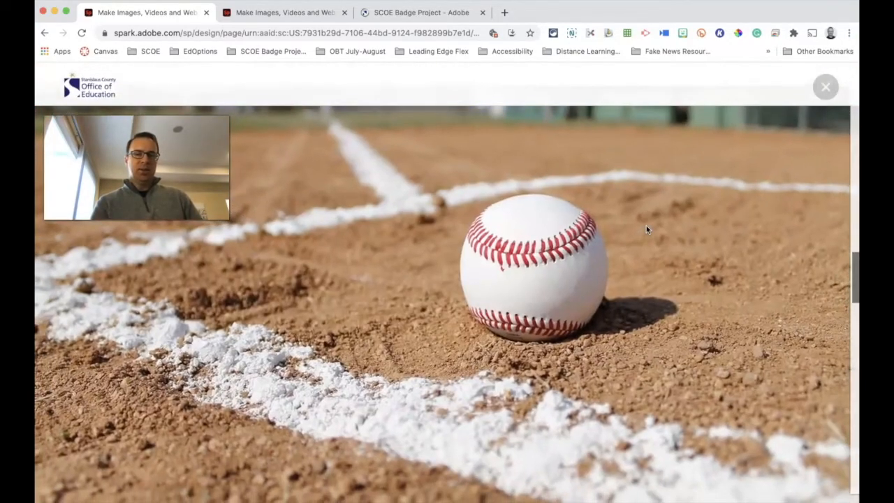
scroll(646, 229, "down", 2)
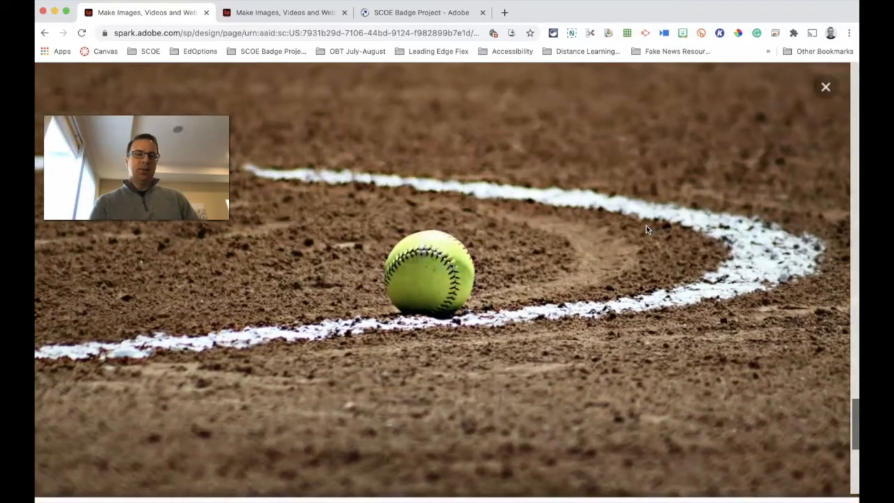
left_click(825, 86)
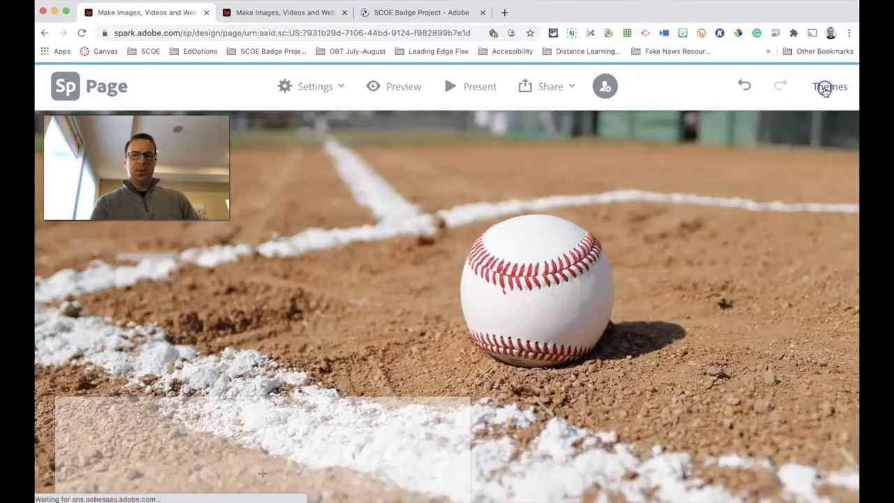
Add the text "Baseball" to the content panel over the glideshow's first photo.
scroll(676, 315, "down", 5)
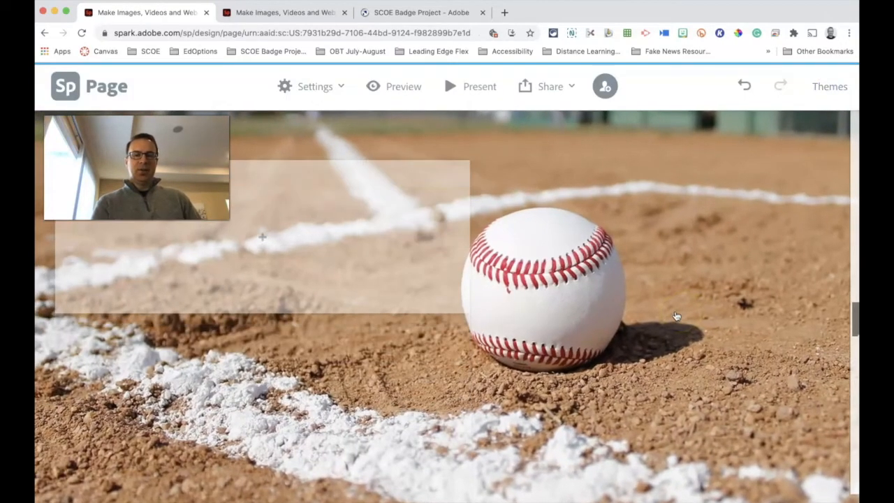
scroll(675, 315, "up", 1)
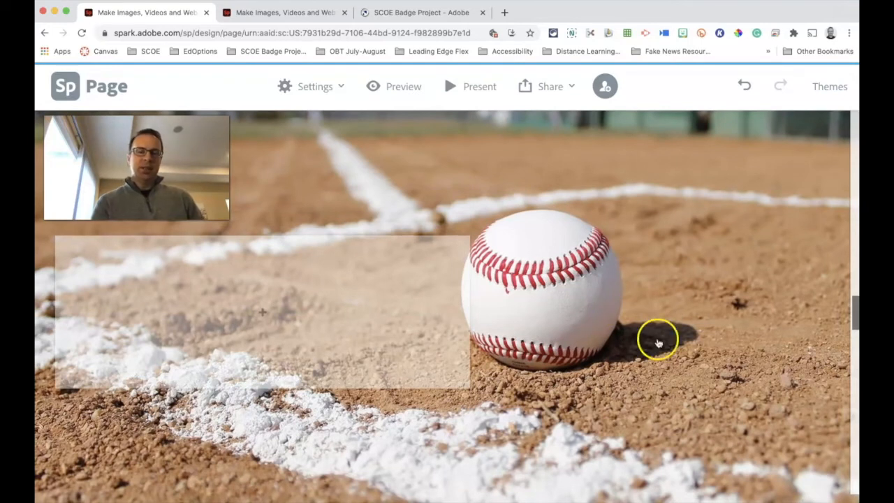
left_click(263, 313)
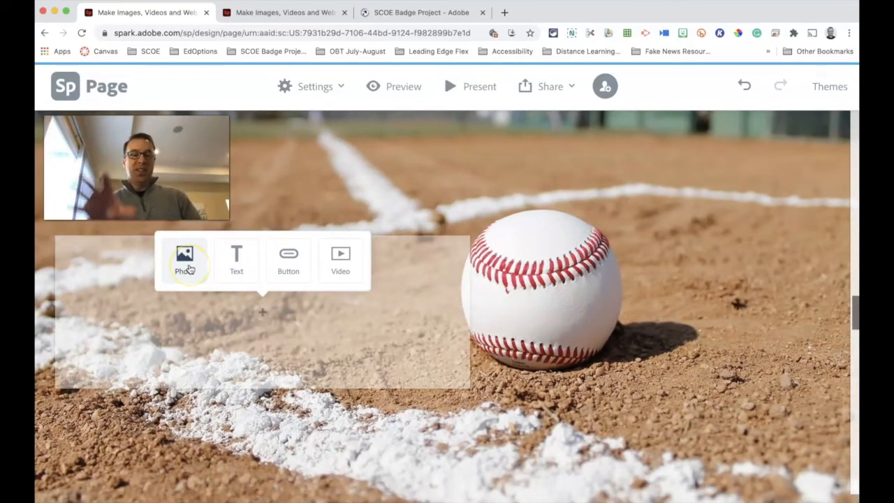
left_click(271, 268)
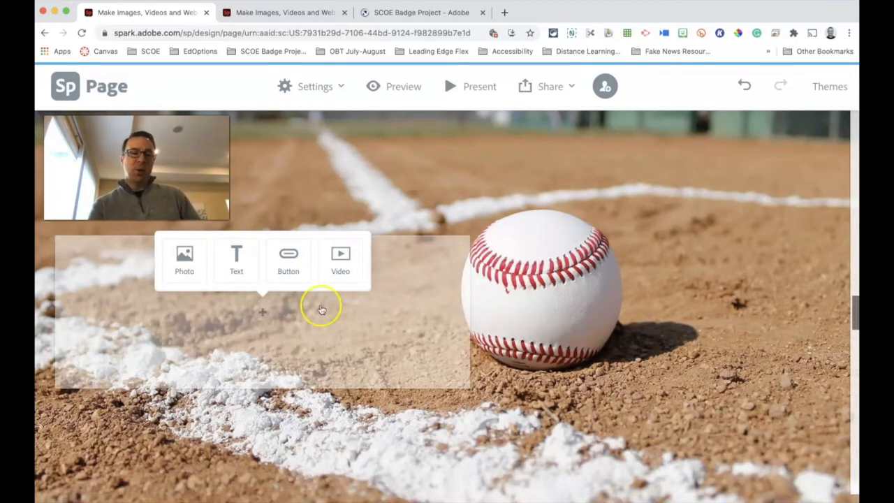
left_click(238, 269)
type("Baseball")
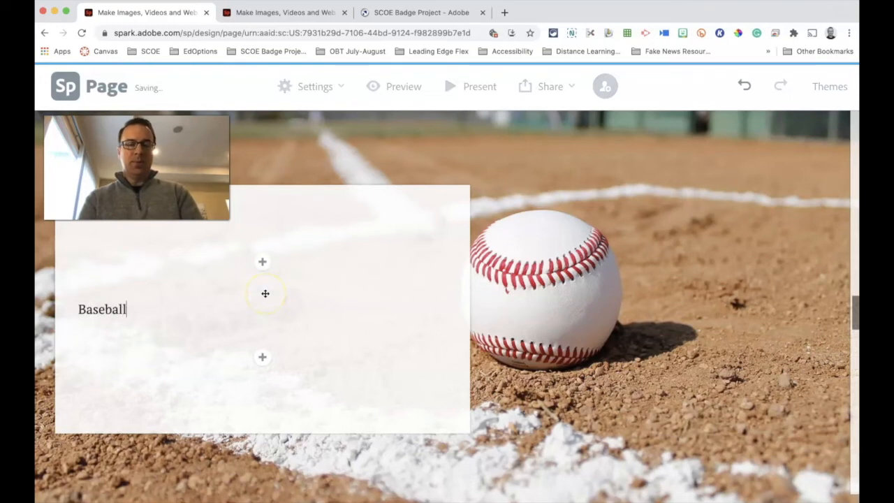
left_click(198, 222)
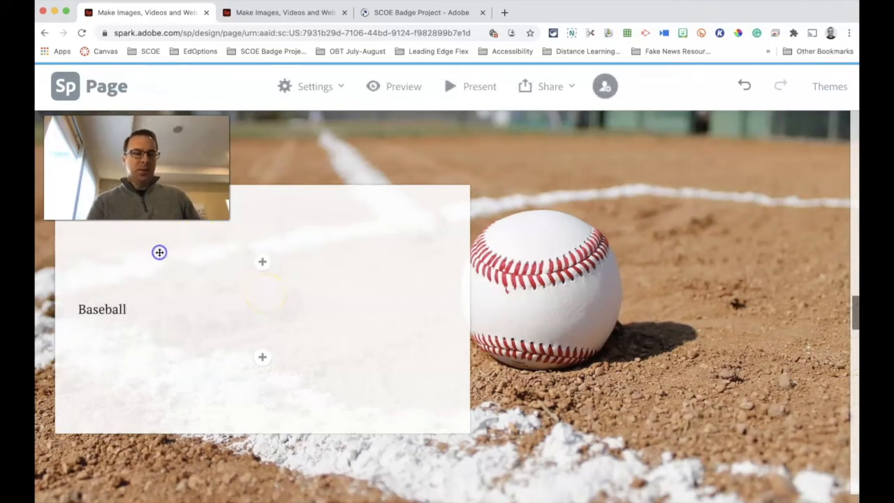
Change the glideshow's "Baseball" text to the H2 heading style.
left_click(634, 293)
left_click(594, 225)
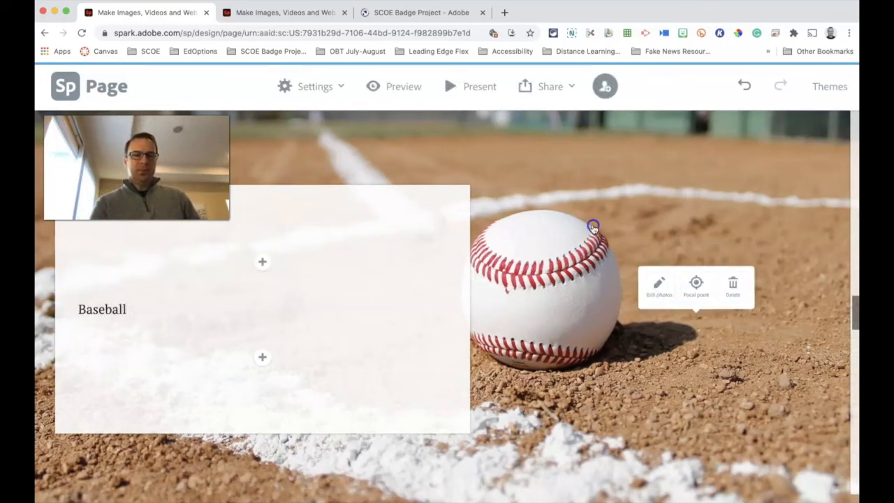
left_click(109, 273)
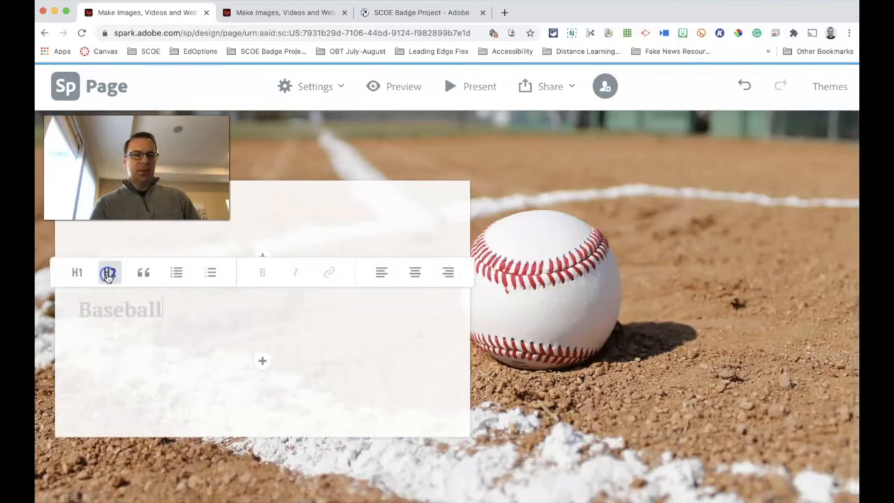
left_click(605, 177)
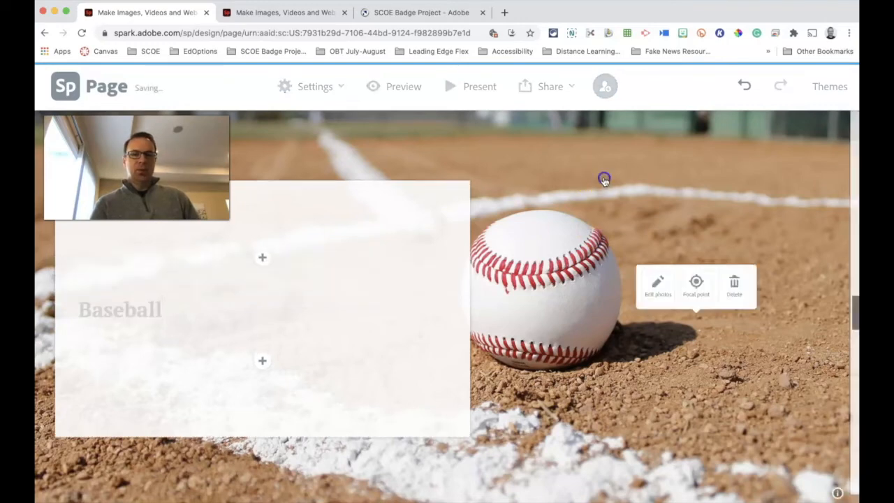
Preview the page to examine the "Baseball" heading panel over the glideshow photos, and return to editing.
left_click(391, 91)
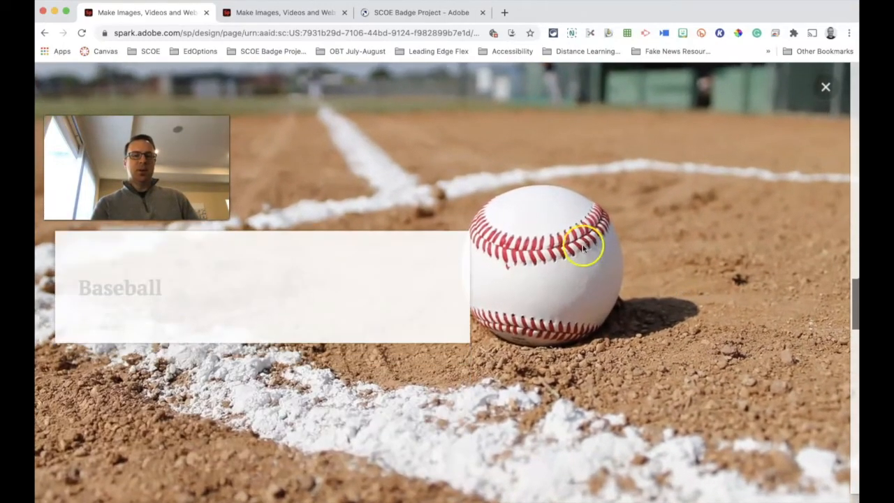
scroll(638, 309, "down", 7)
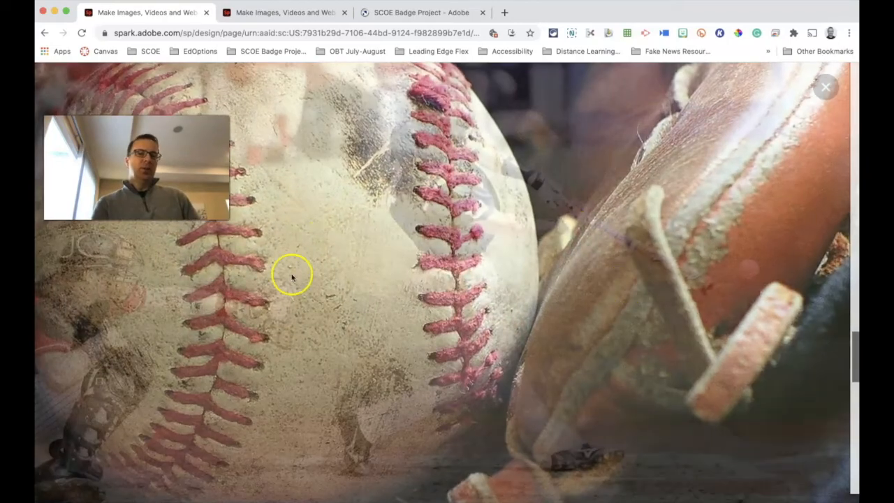
scroll(553, 313, "up", 2)
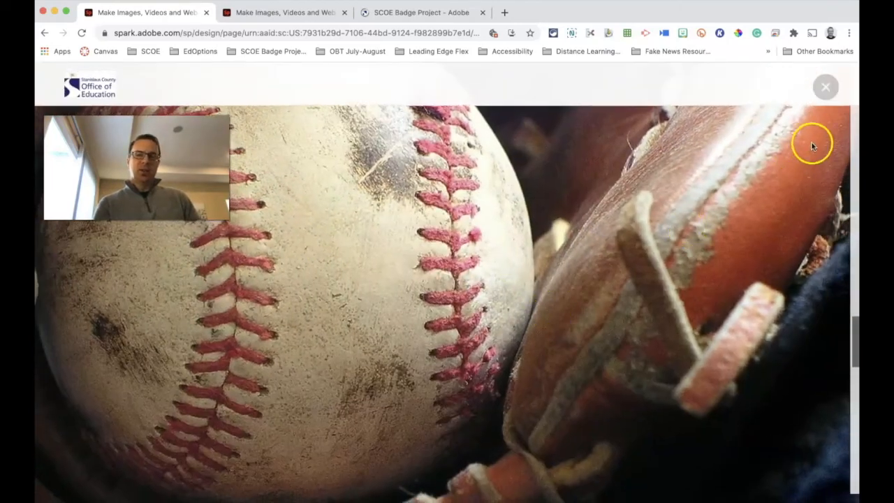
left_click(836, 85)
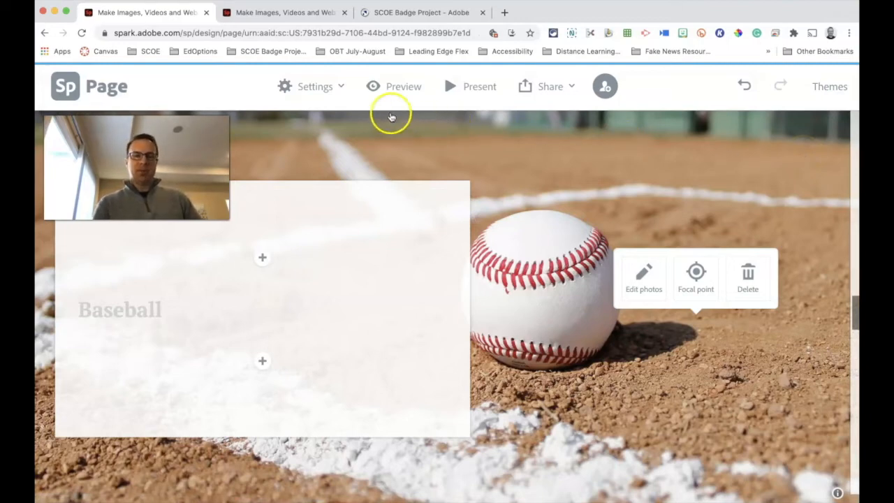
Show the content block types available below the glideshow at the end of the page.
scroll(410, 152, "down", 3)
scroll(435, 310, "down", 10)
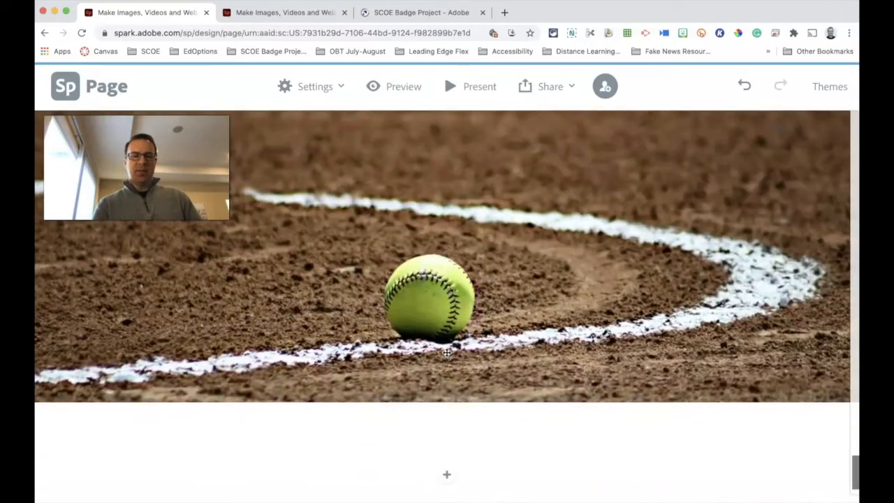
scroll(447, 353, "down", 1)
left_click(447, 434)
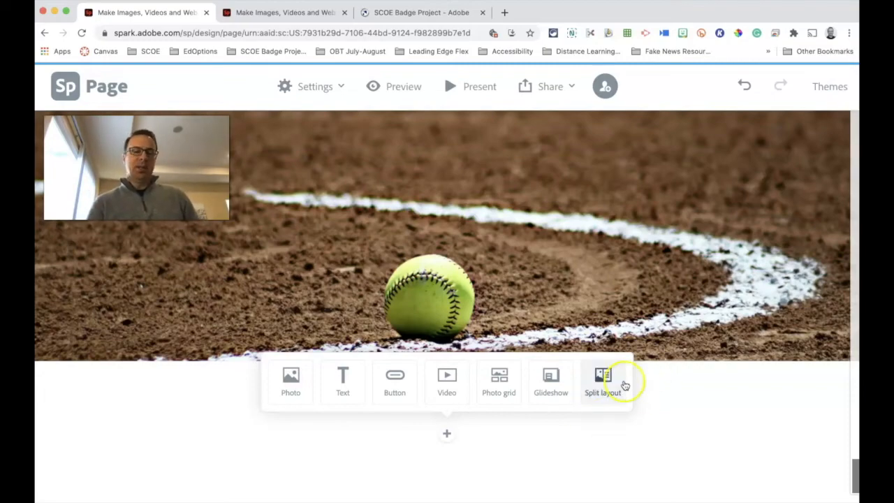
Look at the page's sharing options and the dialog for inviting people to edit, and close it.
scroll(570, 232, "up", 10)
scroll(570, 231, "up", 10)
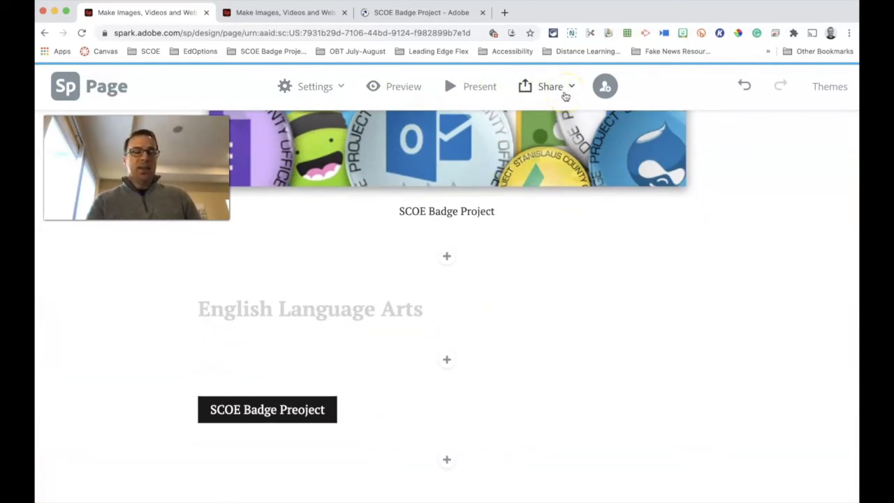
left_click(566, 92)
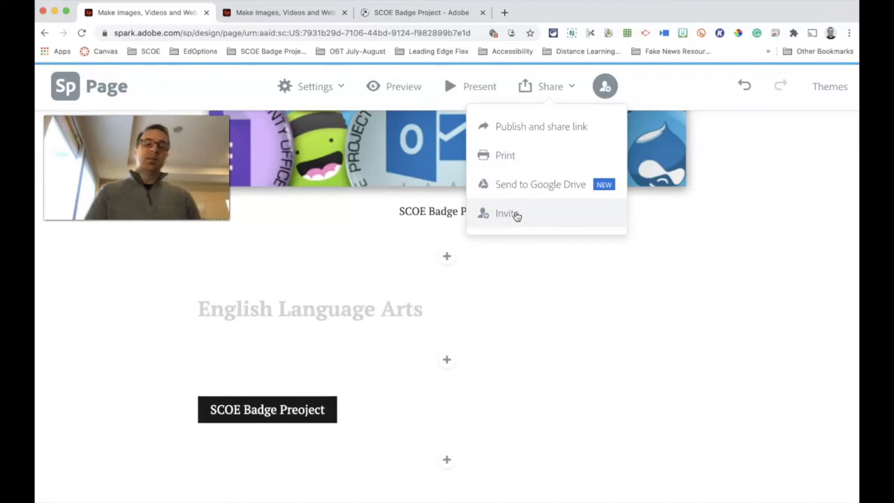
left_click(535, 219)
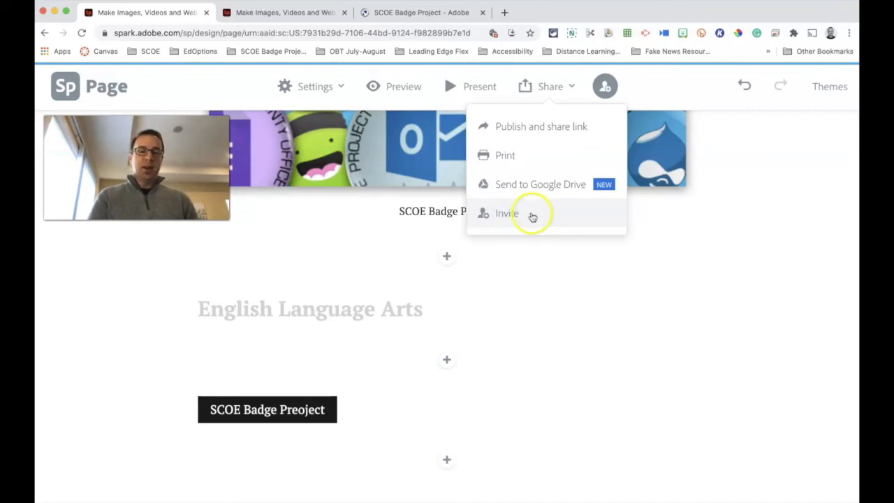
left_click(605, 85)
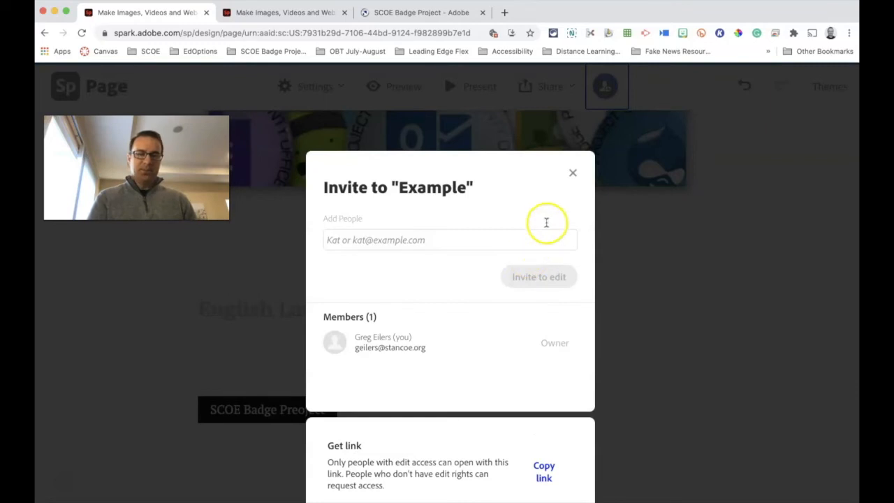
left_click(576, 173)
Start publishing the page with a share link and set its category to Education.
left_click(550, 86)
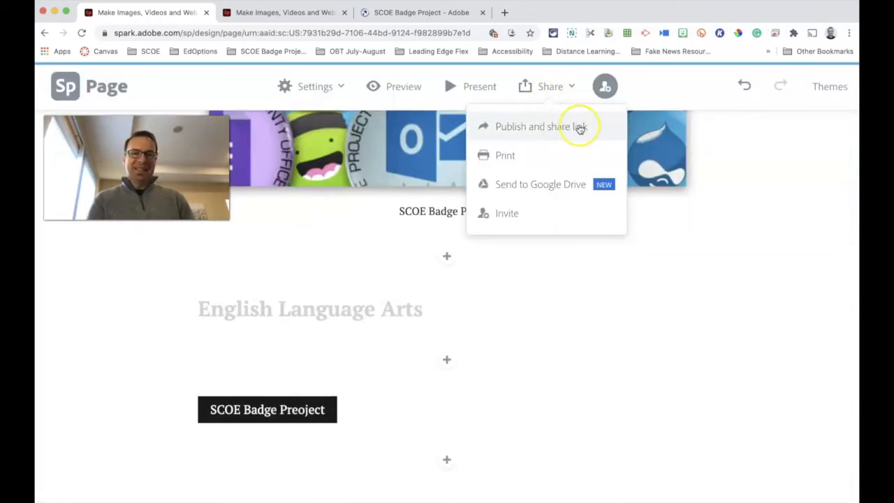
left_click(579, 128)
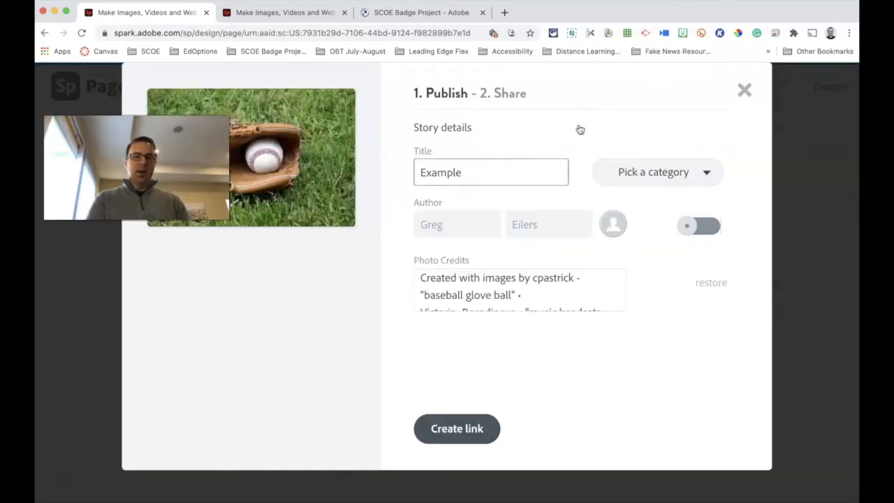
left_click(628, 176)
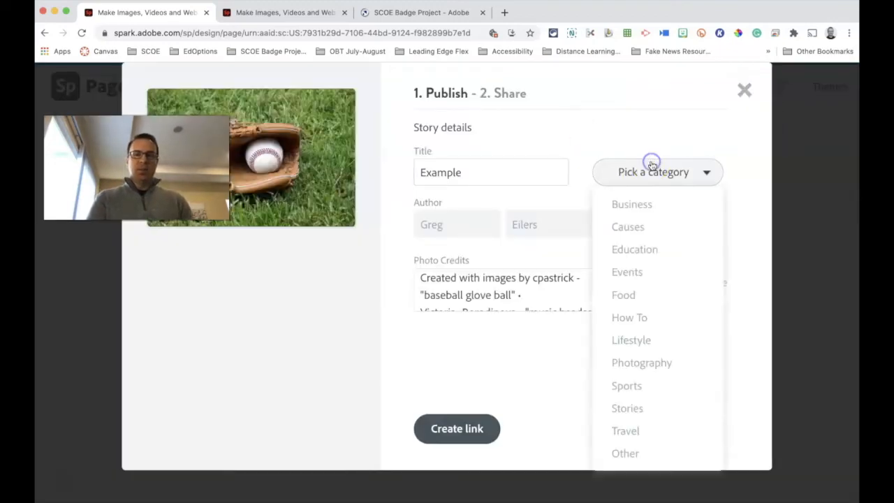
left_click(649, 252)
Read through the photo credits in the publishing details and create the page's shareable link.
scroll(600, 293, "down", 2)
scroll(600, 292, "up", 2)
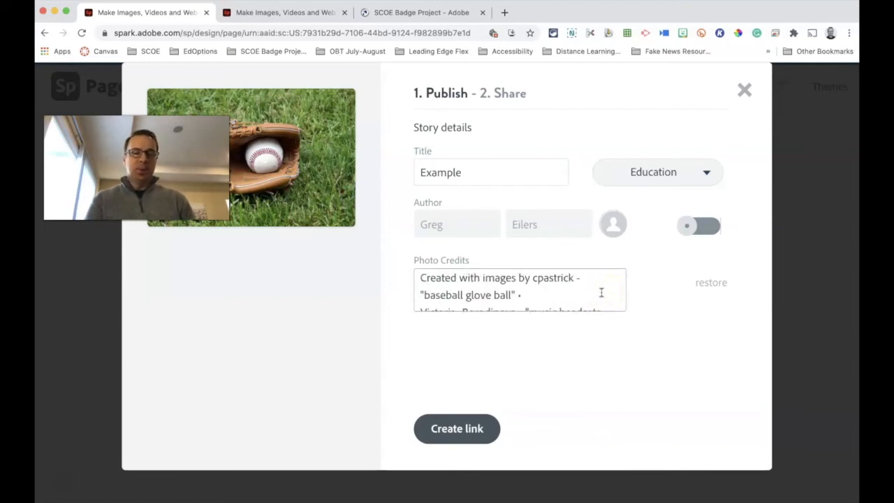
scroll(601, 293, "down", 1)
scroll(601, 292, "up", 1)
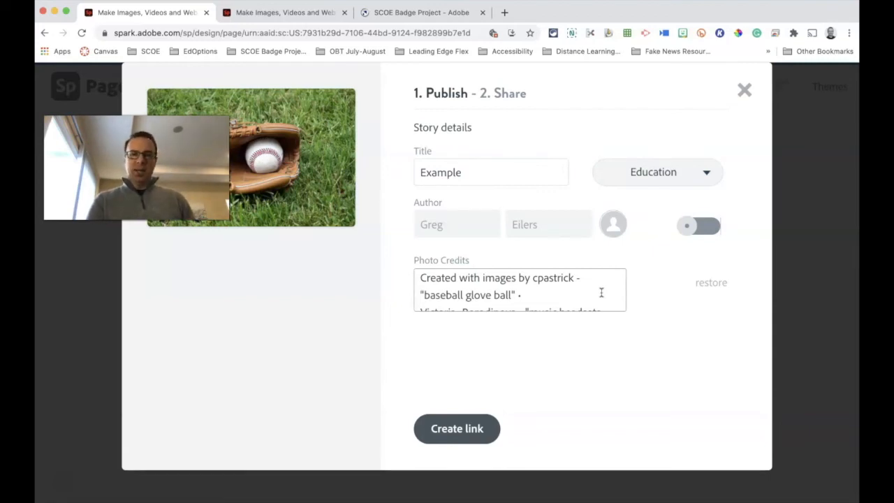
scroll(601, 292, "down", 6)
scroll(600, 293, "down", 4)
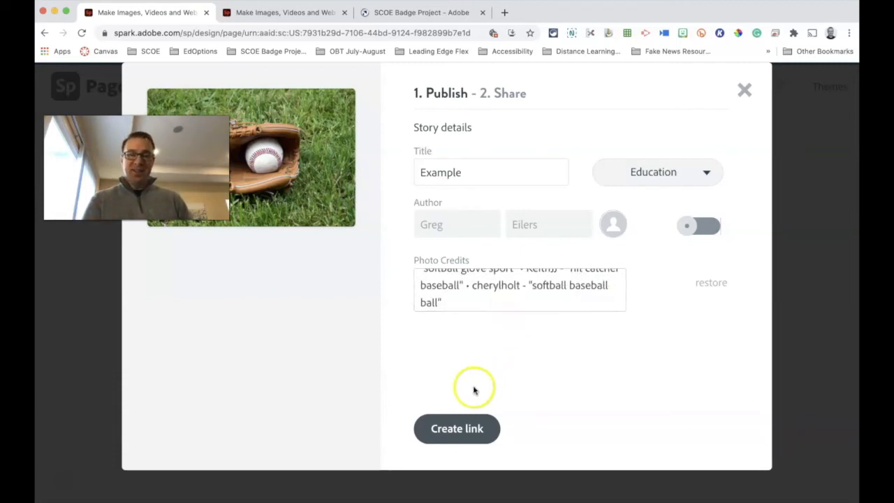
left_click(463, 427)
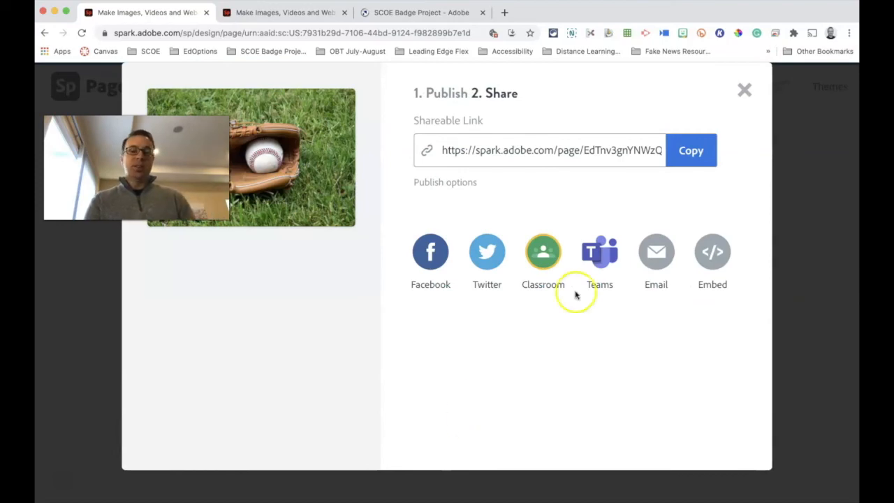
Copy the shareable link and open the published page in a new browser tab.
left_click(692, 154)
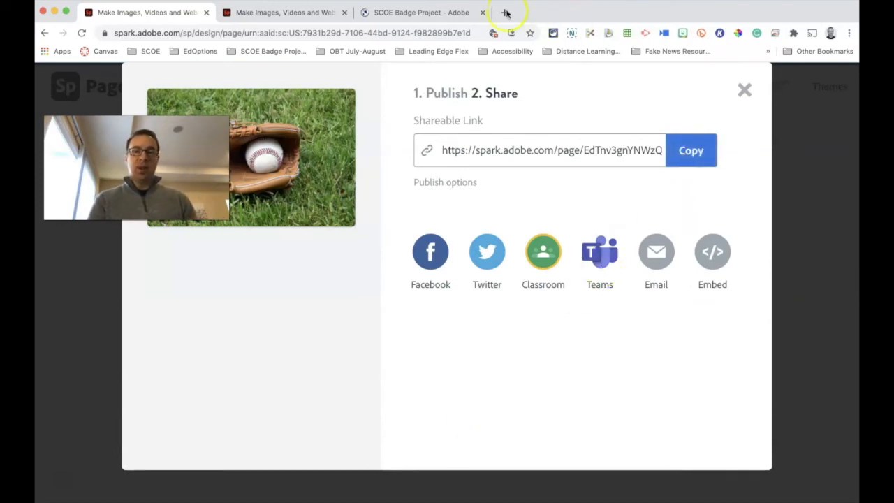
left_click(505, 11)
key("ctrl+v")
key("Return")
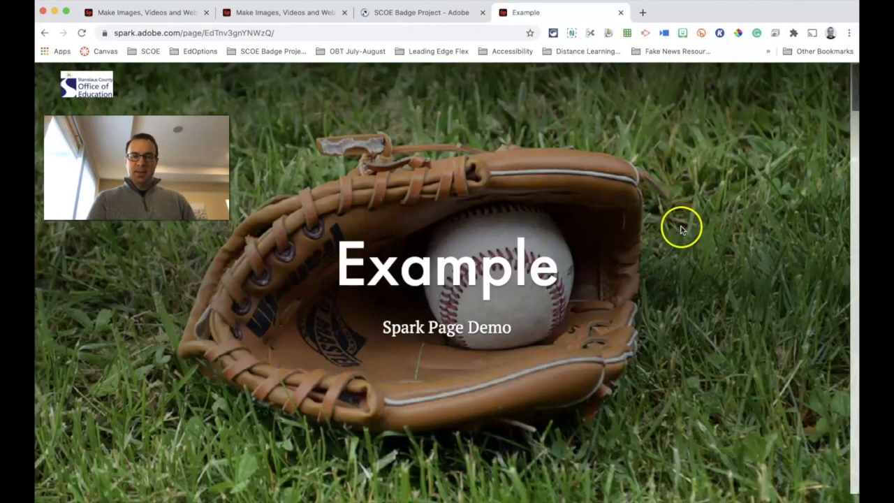
Look through the published Example page down to the image credits and footer, and return to its title.
scroll(694, 293, "down", 2)
scroll(695, 294, "down", 15)
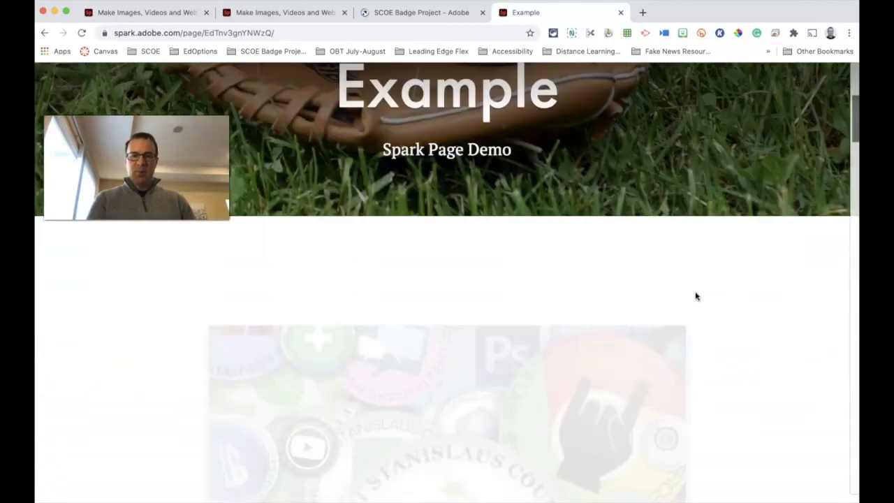
scroll(694, 296, "down", 5)
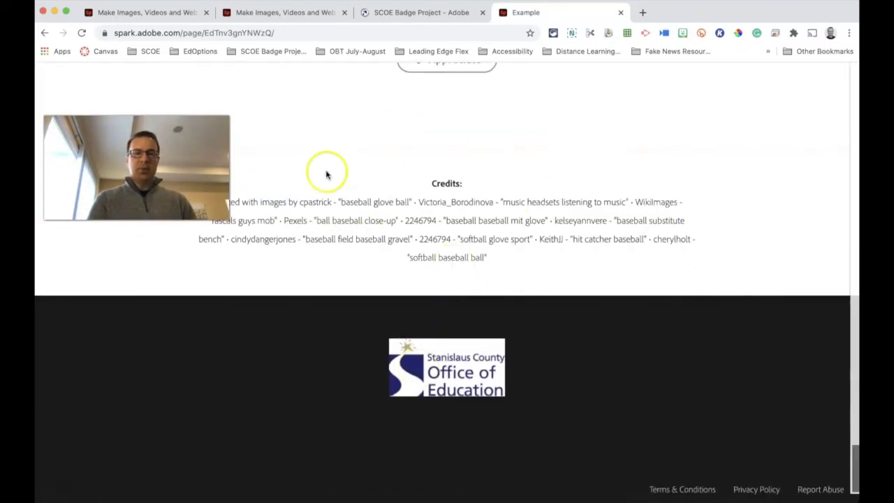
scroll(479, 306, "up", 2)
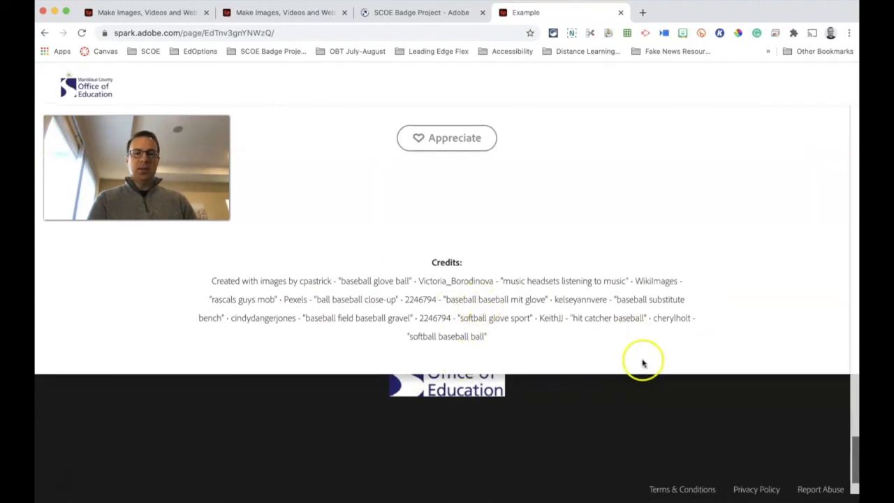
scroll(643, 363, "down", 2)
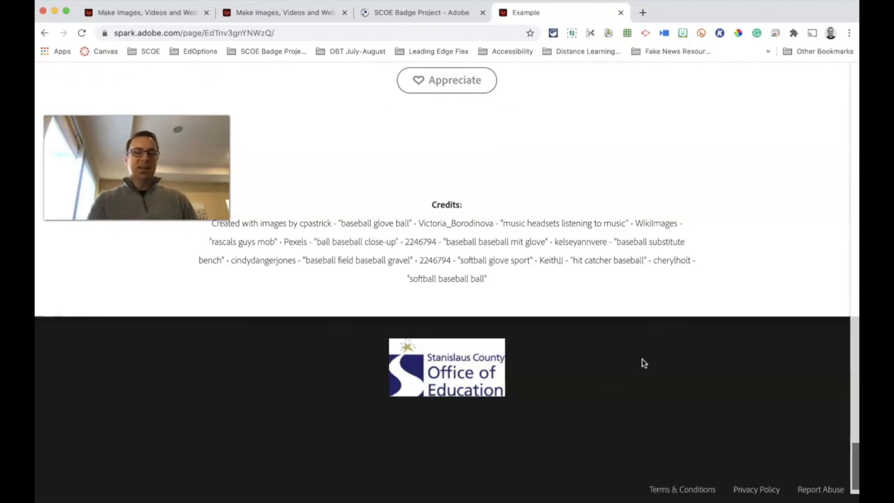
scroll(641, 359, "up", 20)
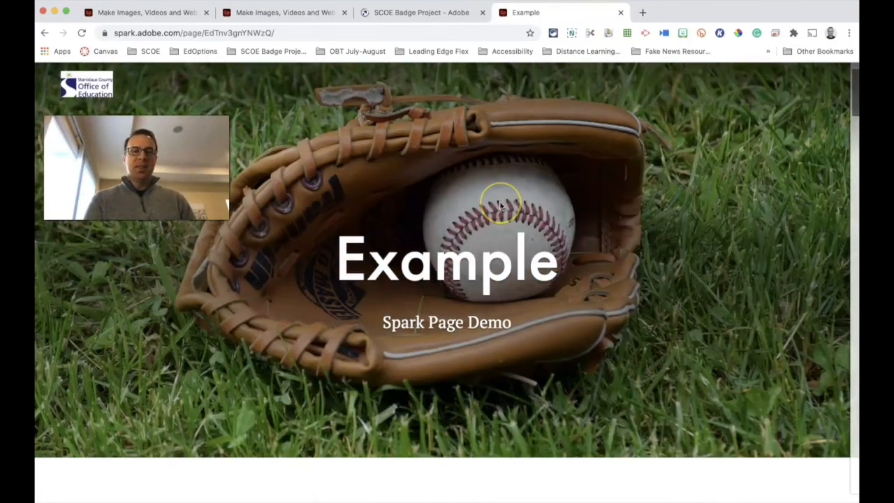